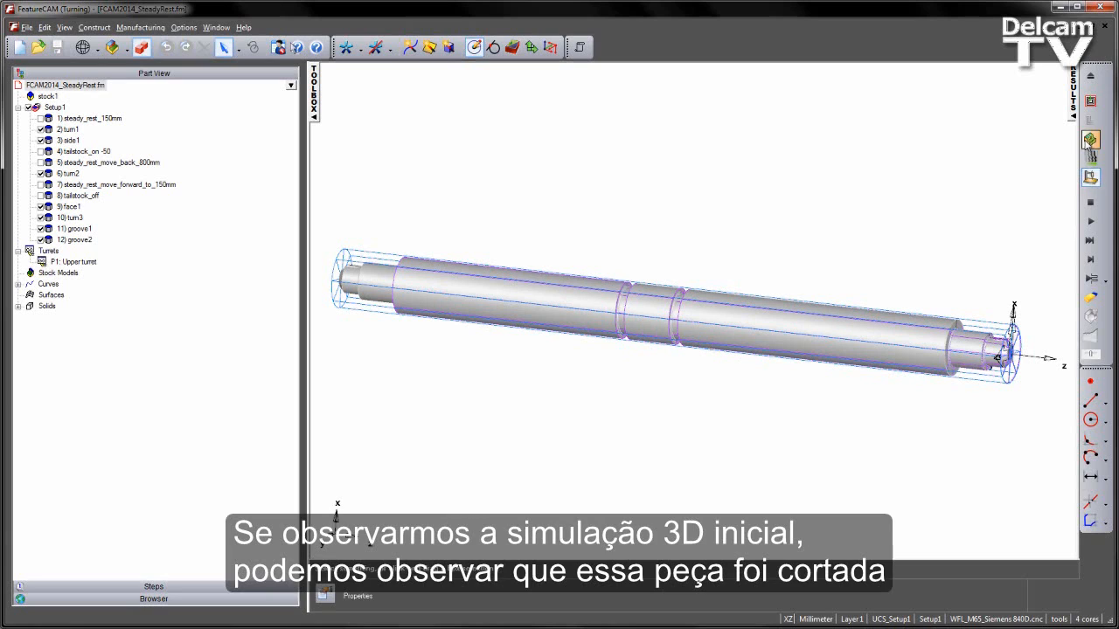
Run the 3D simulation of the shaft and the full machine simulation to examine the unsupported length beyond the chuck
{"action": "left_click", "coordinate": [1092, 224]}
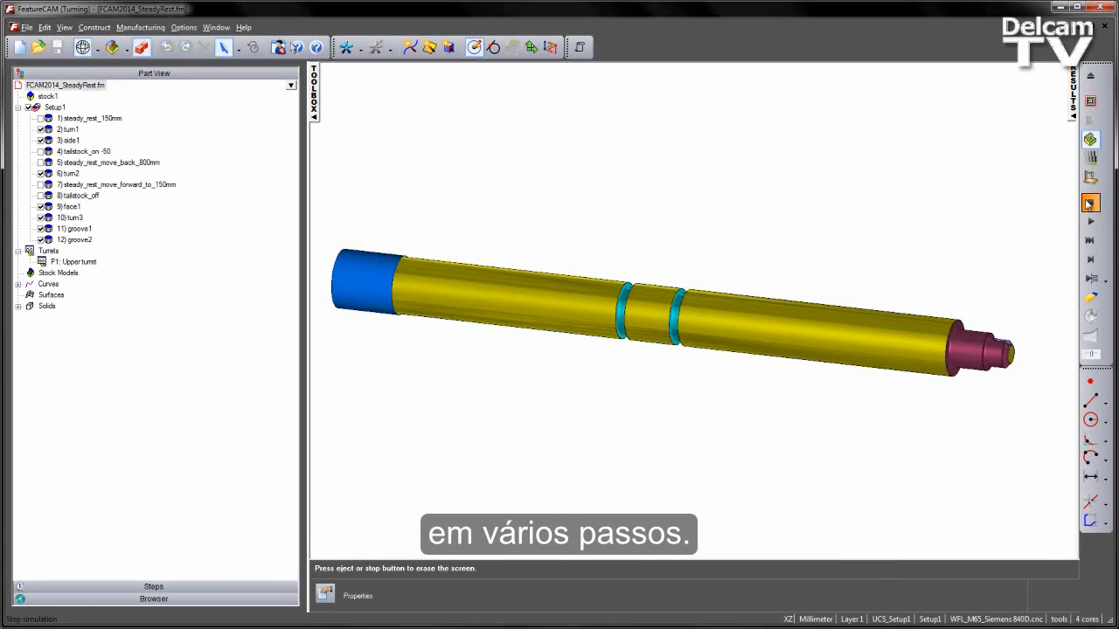
{"action": "left_click", "coordinate": [1089, 177]}
{"action": "left_click", "coordinate": [1090, 262]}
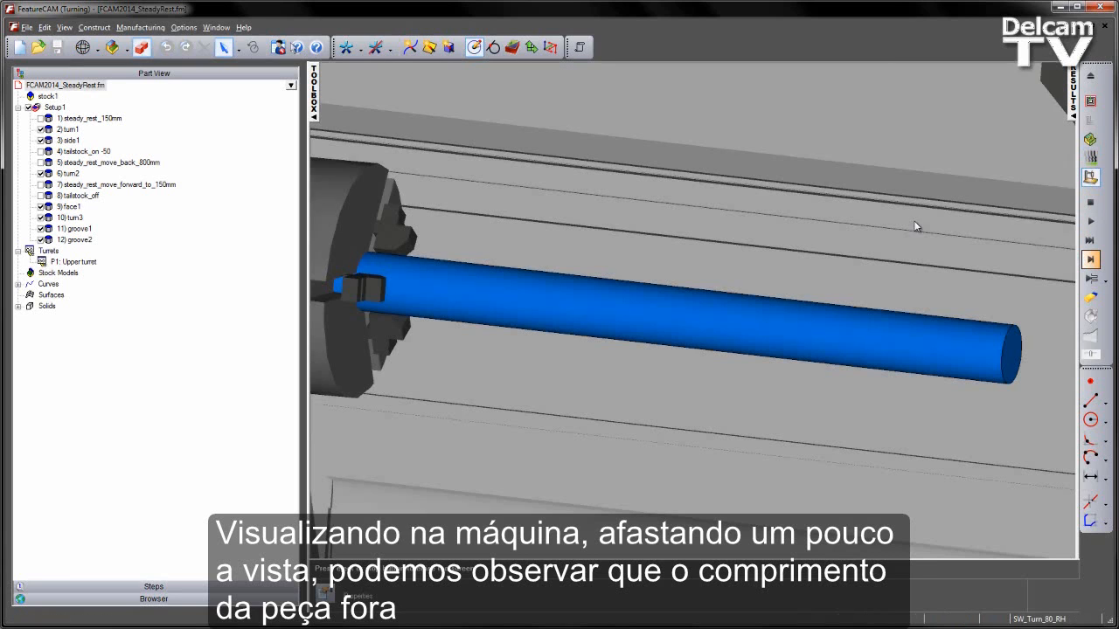
{"action": "scroll", "coordinate": [920, 230], "scroll_direction": "down", "scroll_amount": 3}
{"action": "middle_click_drag", "start_coordinate": [1004, 233], "coordinate": [778, 273]}
{"action": "scroll", "coordinate": [811, 267], "scroll_direction": "down", "scroll_amount": 3}
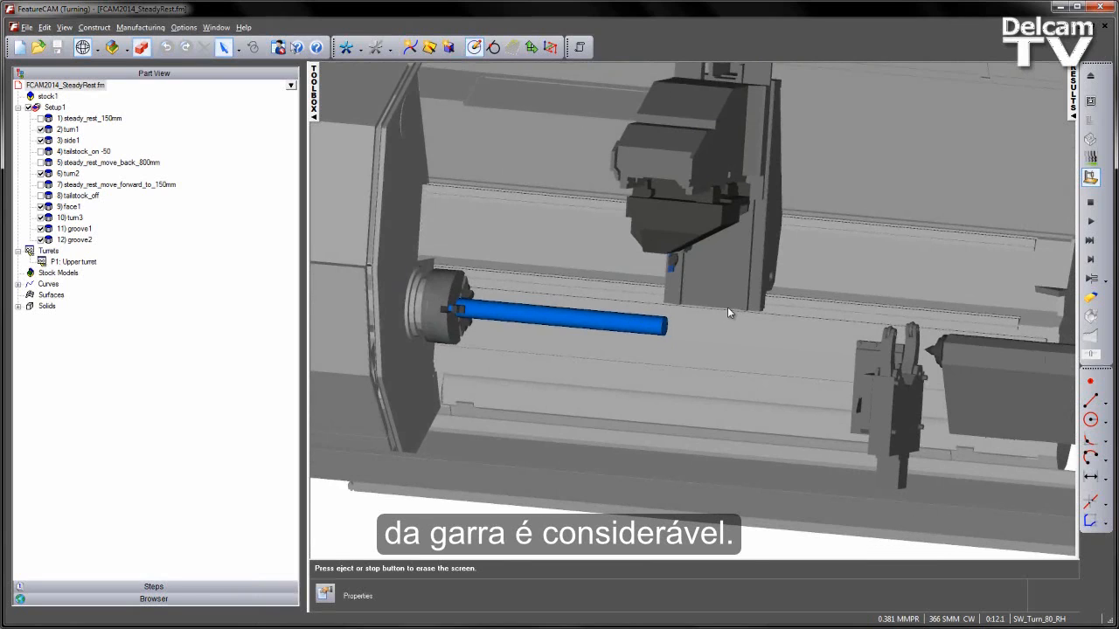
{"action": "left_click", "coordinate": [1090, 221]}
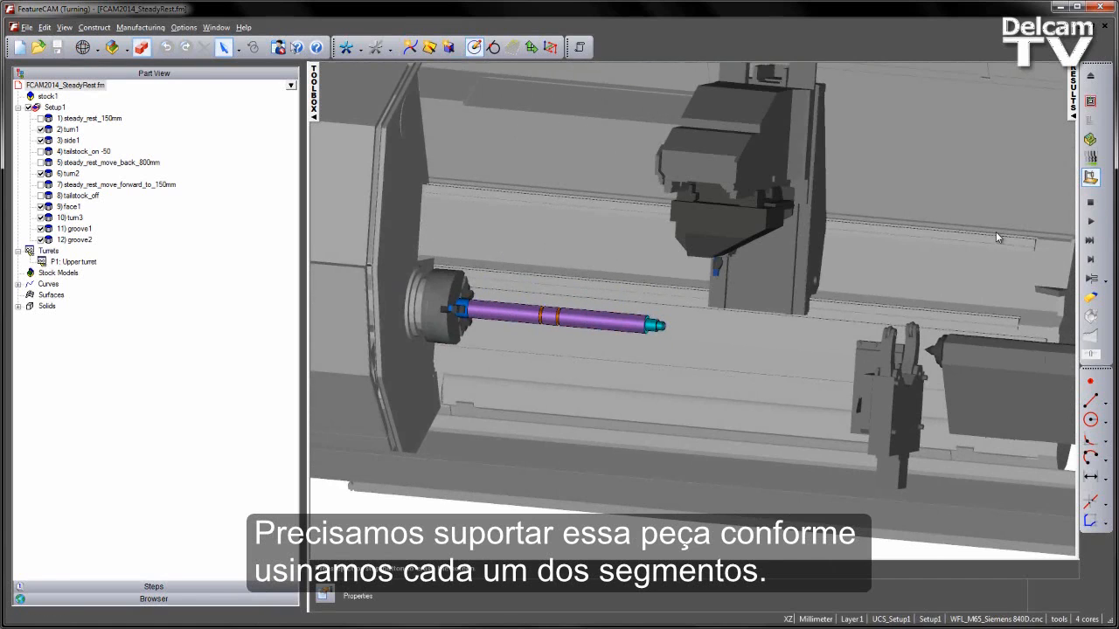
{"action": "left_click", "coordinate": [1090, 202]}
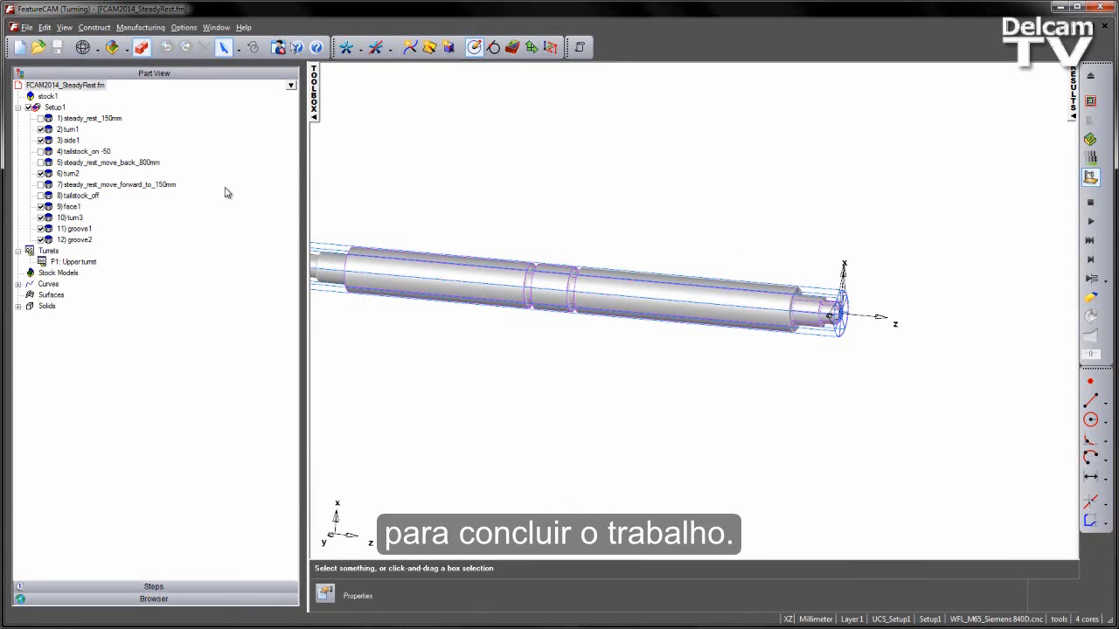
Start a new turning Part Handling feature using Part Support On with a grab distance of 150 mm
{"action": "scroll", "coordinate": [512, 65], "scroll_direction": "up", "scroll_amount": 1}
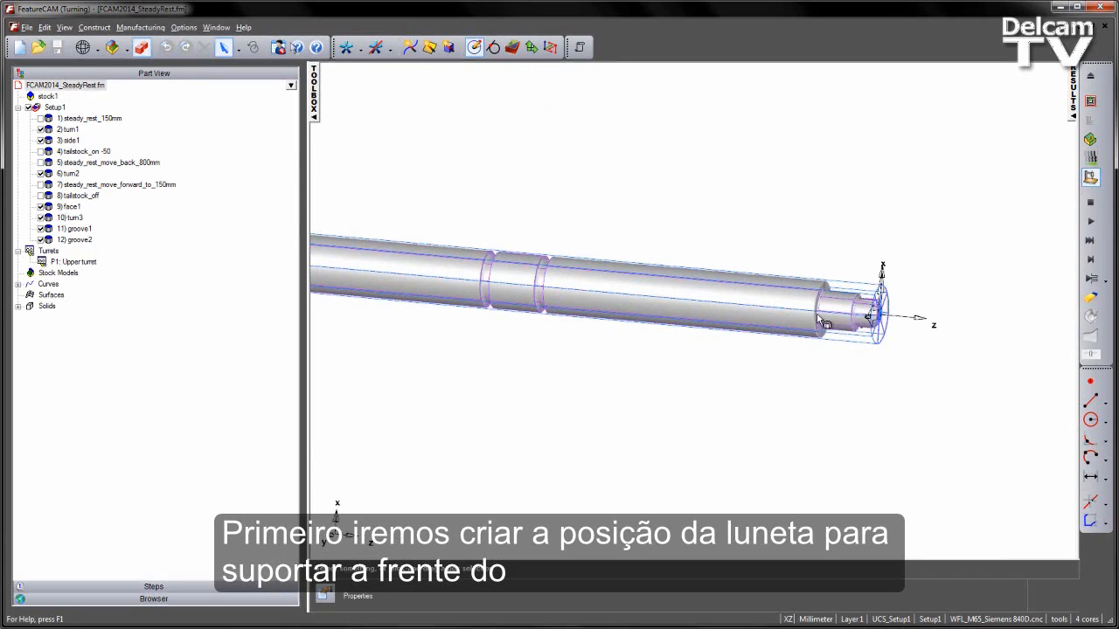
{"action": "left_click", "coordinate": [512, 48]}
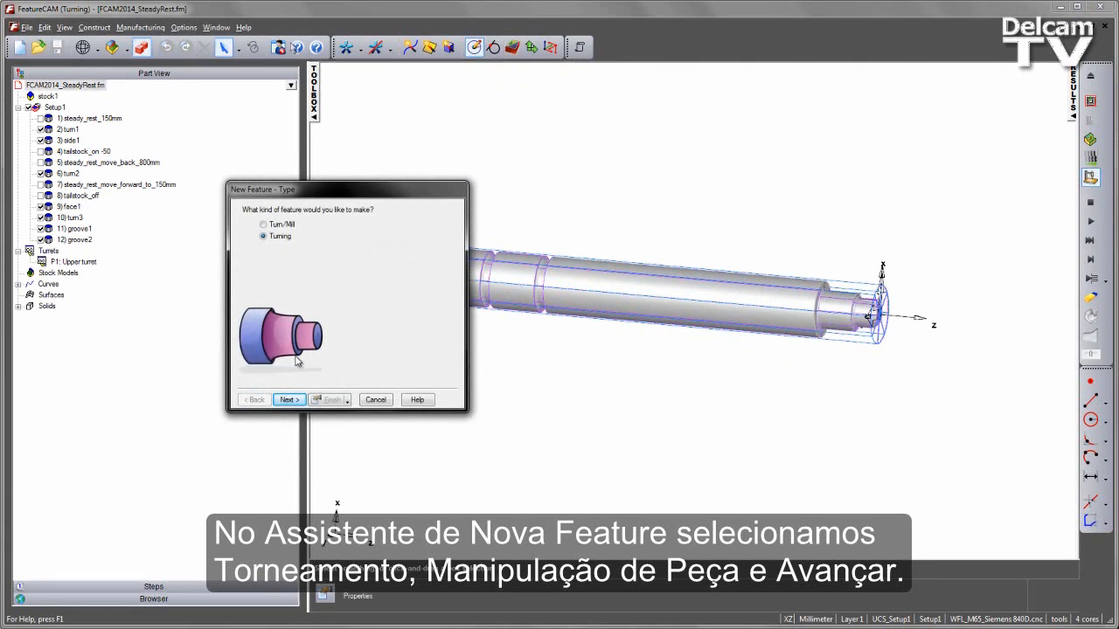
{"action": "left_click", "coordinate": [288, 400]}
{"action": "left_click", "coordinate": [370, 320]}
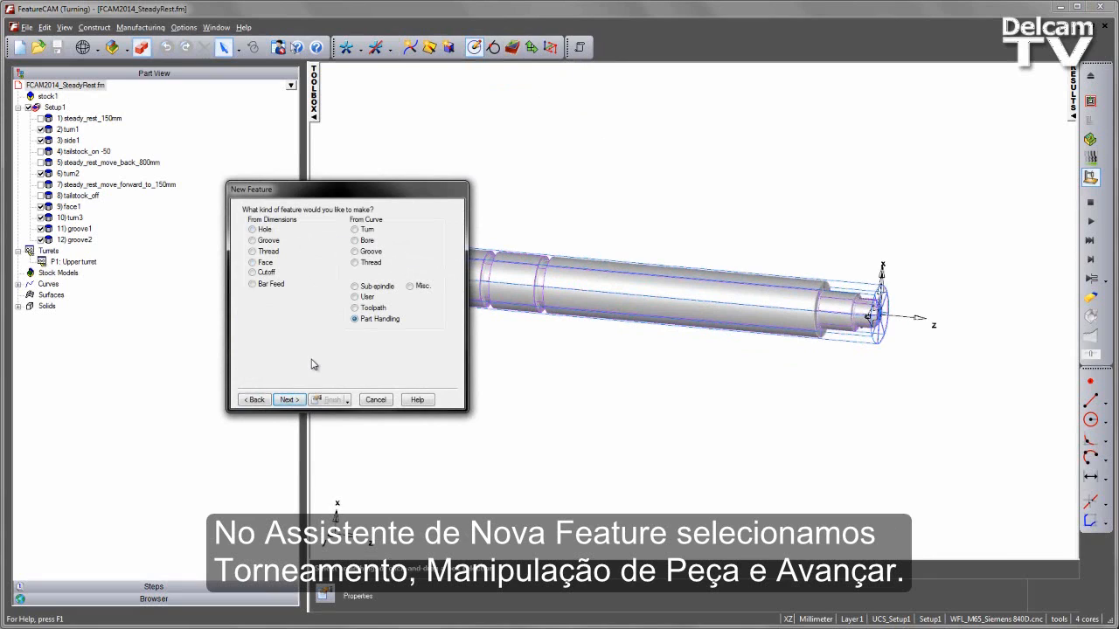
{"action": "left_click", "coordinate": [289, 400]}
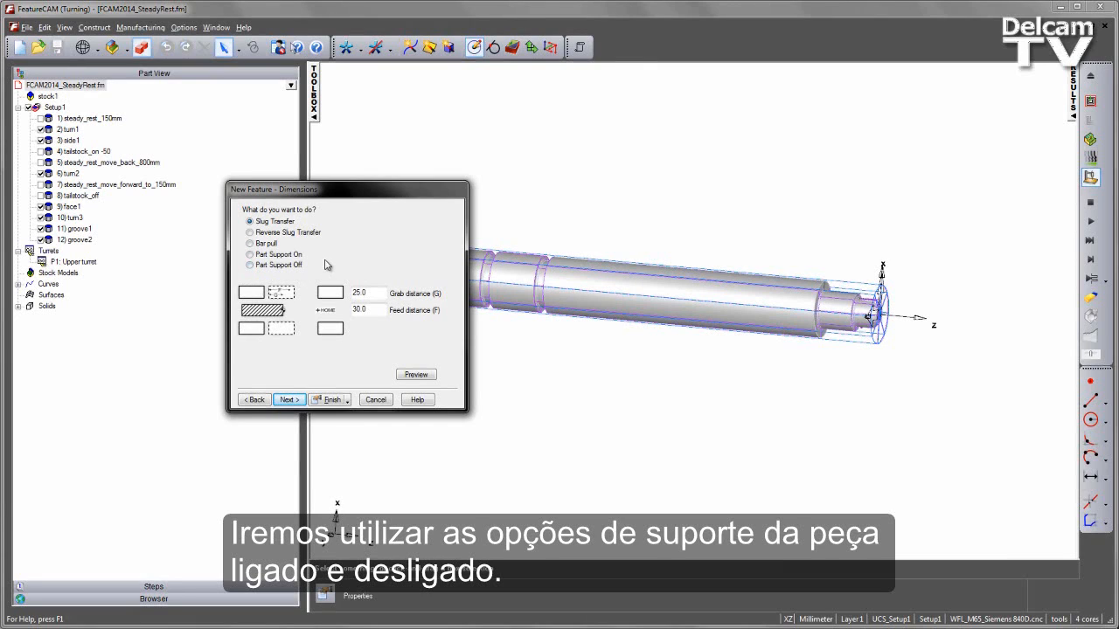
{"action": "left_click", "coordinate": [273, 255]}
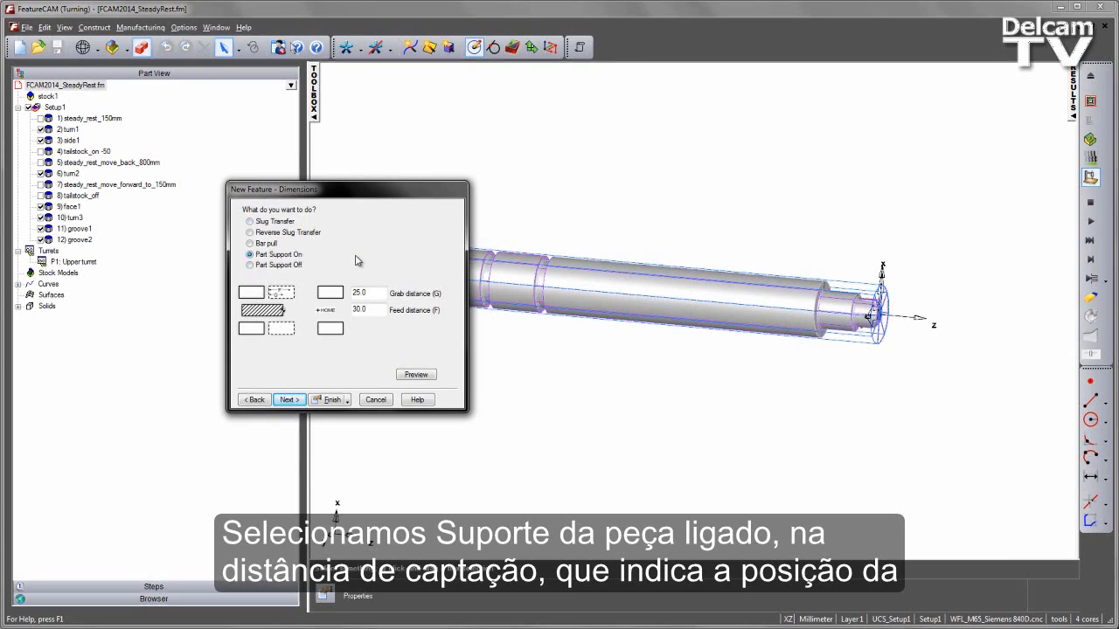
{"action": "left_click_drag", "start_coordinate": [371, 293], "coordinate": [332, 293]}
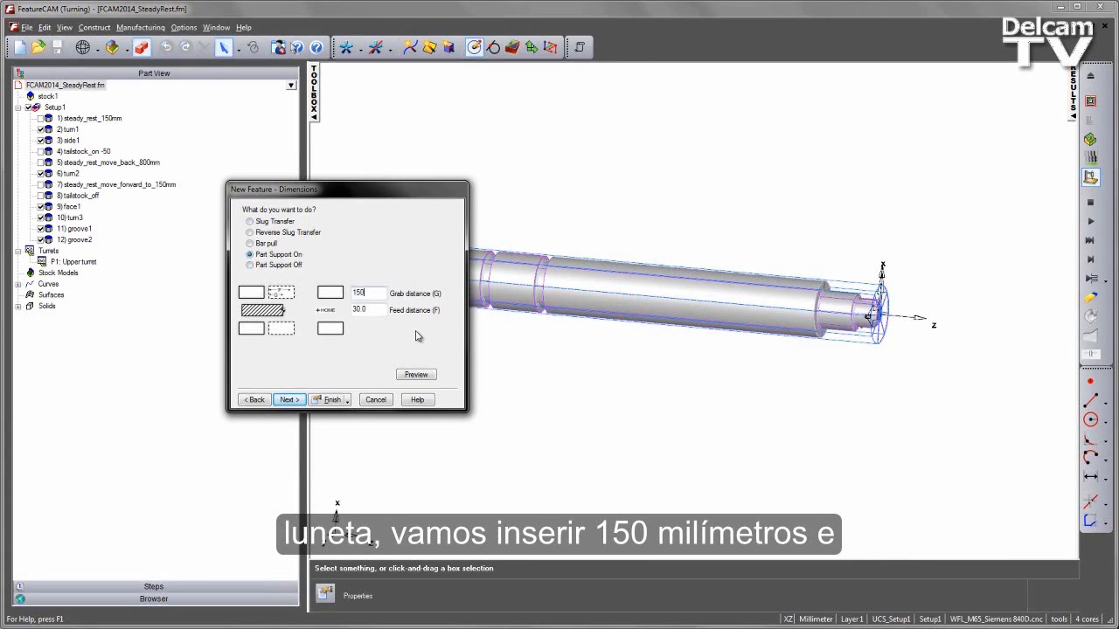
{"action": "left_click", "coordinate": [289, 399]}
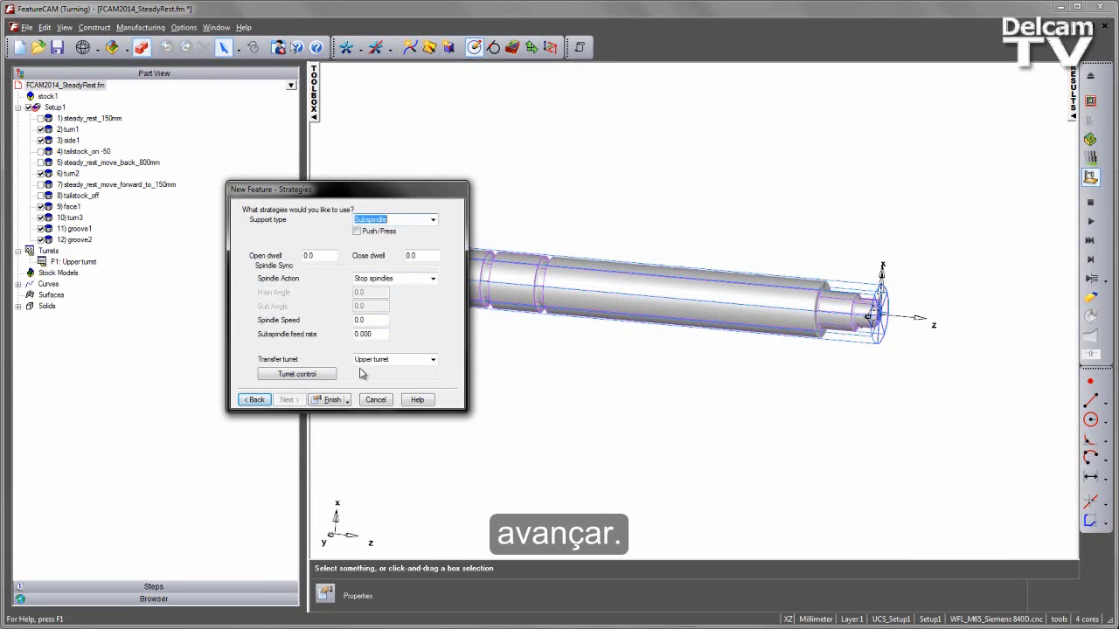
Set the new feature's support type to Steadyrest, review its turret control options, and finish creating the feature
{"action": "left_click", "coordinate": [432, 222]}
{"action": "left_click", "coordinate": [429, 253]}
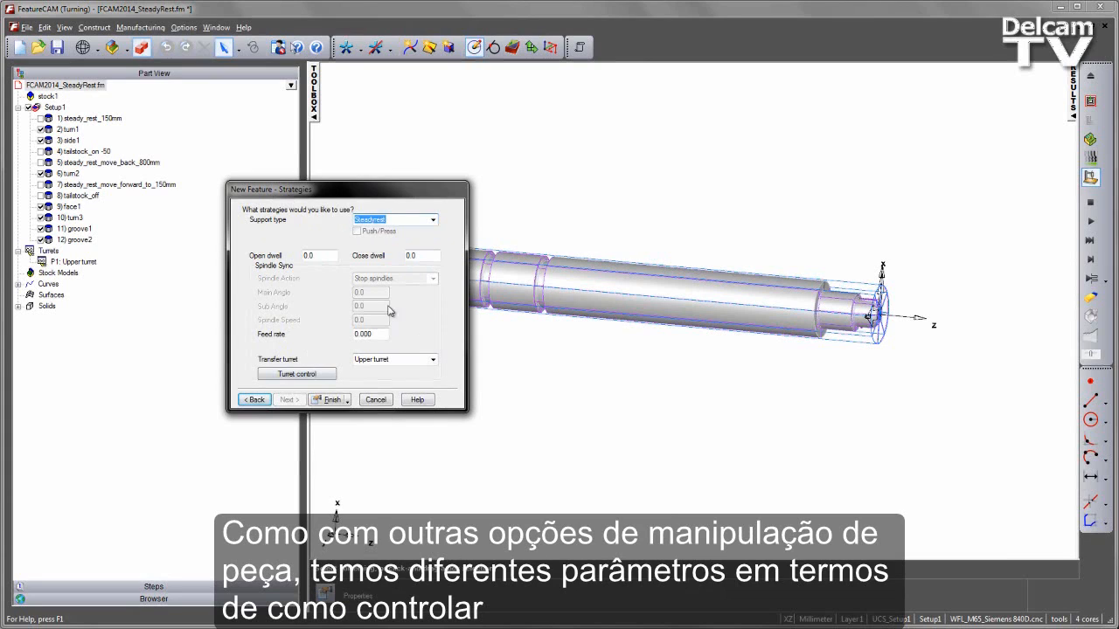
{"action": "left_click", "coordinate": [324, 377]}
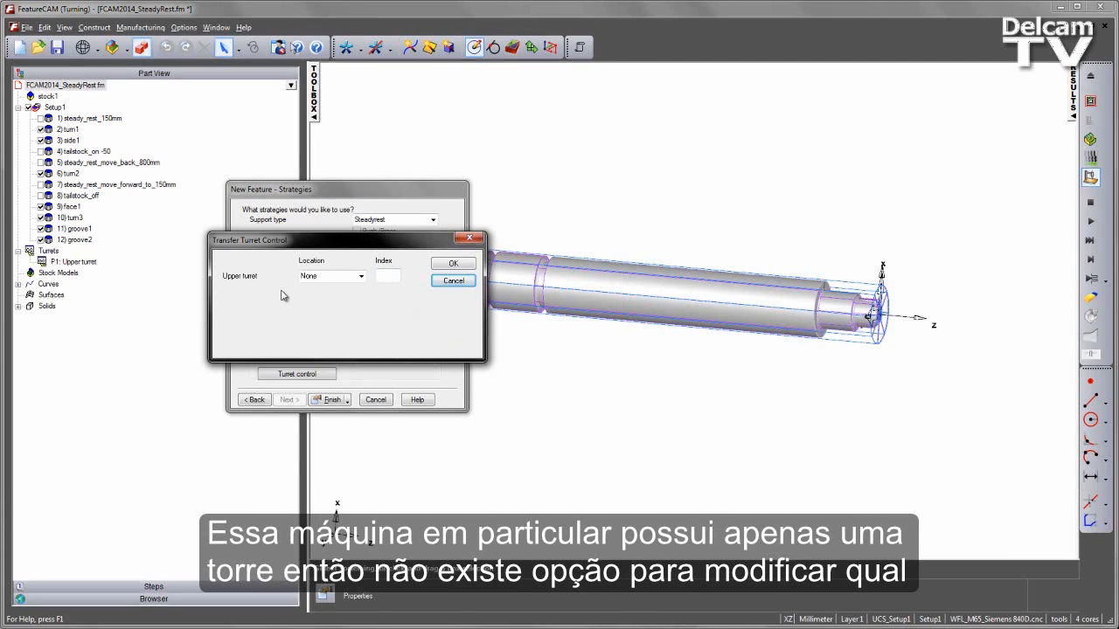
{"action": "left_click", "coordinate": [452, 283]}
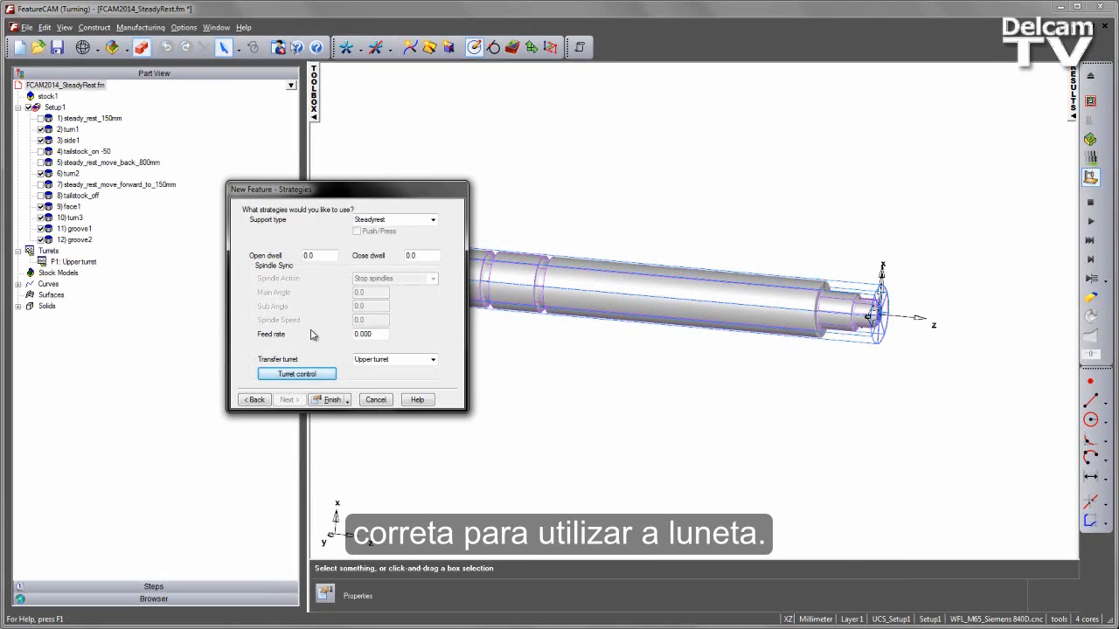
{"action": "left_click", "coordinate": [330, 401]}
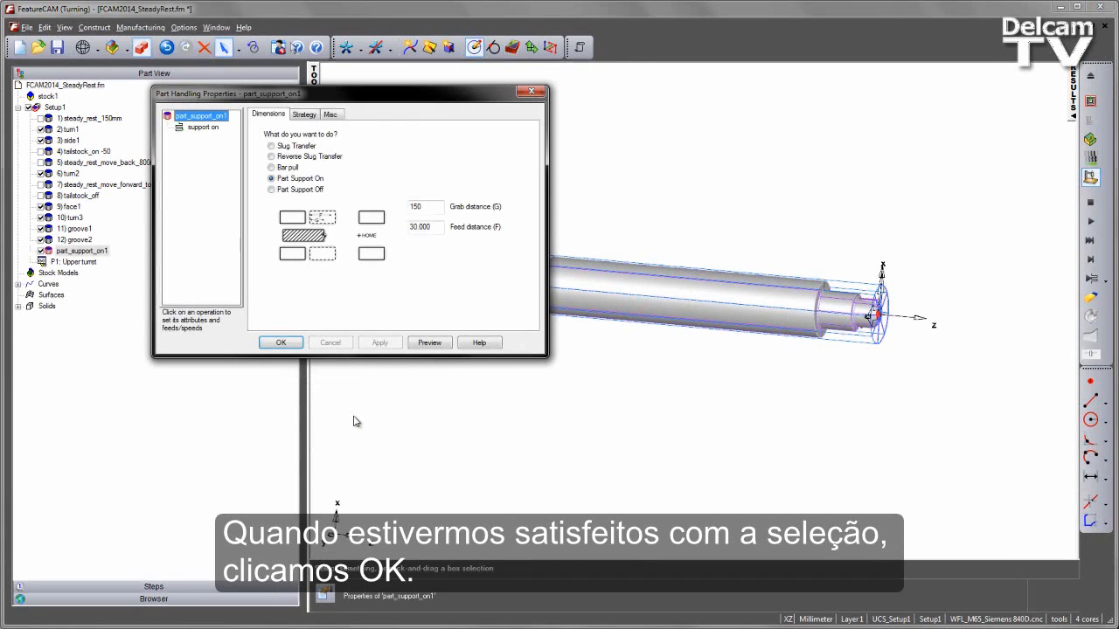
{"action": "left_click", "coordinate": [281, 343]}
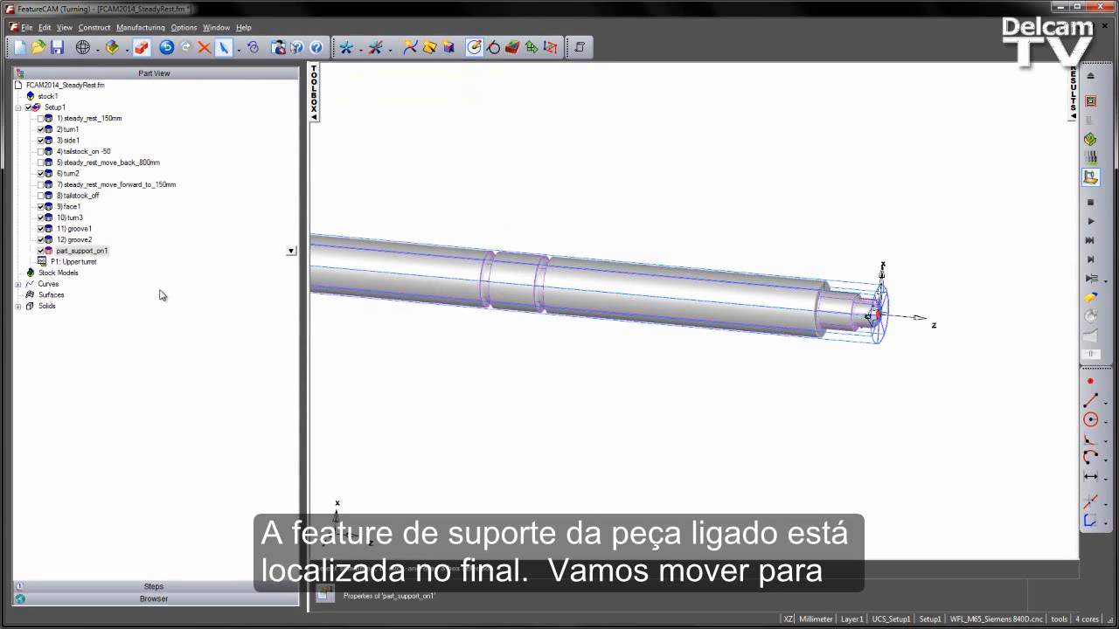
Move the new part support feature directly before turn1 in Setup1 and set its base priority to 1
{"action": "left_click_drag", "start_coordinate": [88, 252], "coordinate": [66, 129]}
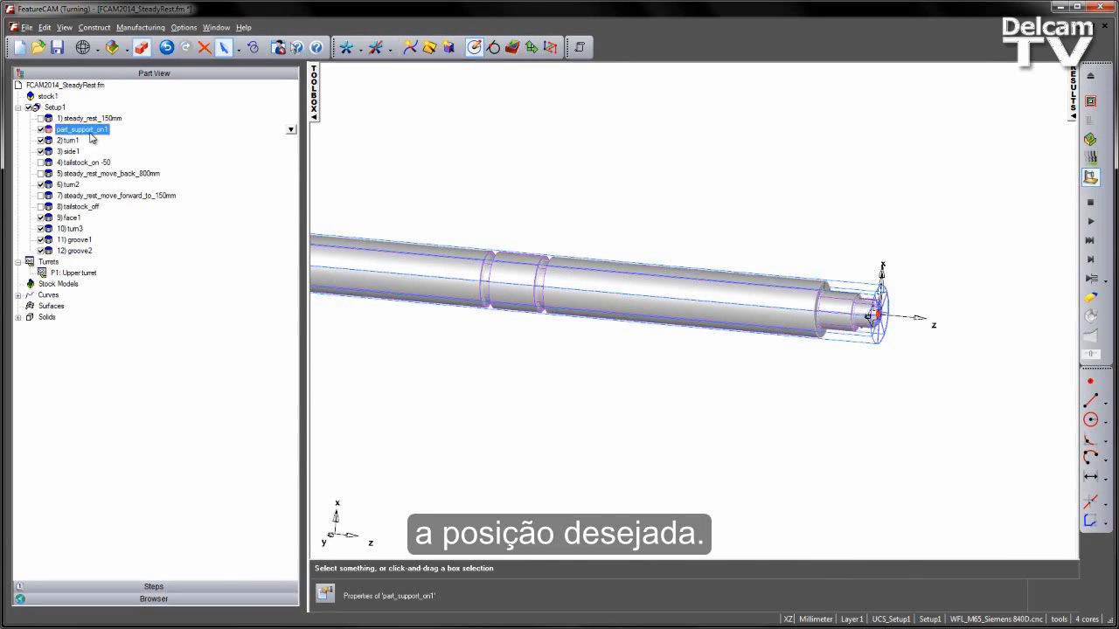
{"action": "double_click", "coordinate": [92, 131]}
{"action": "left_click", "coordinate": [329, 115]}
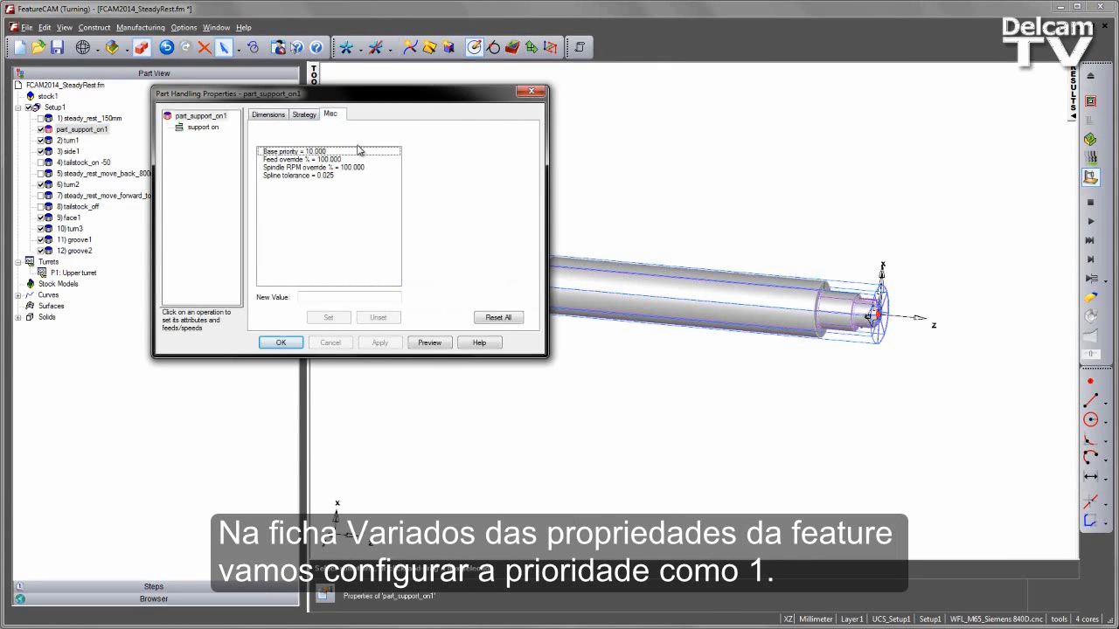
{"action": "left_click", "coordinate": [321, 152]}
{"action": "type", "text": "1"}
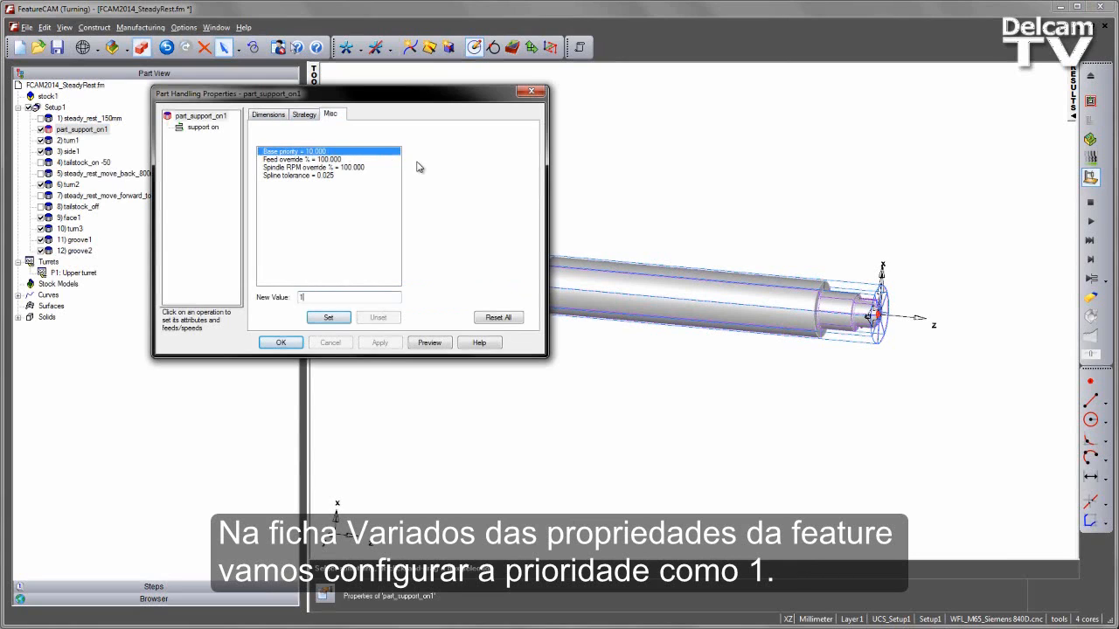
{"action": "left_click", "coordinate": [339, 319]}
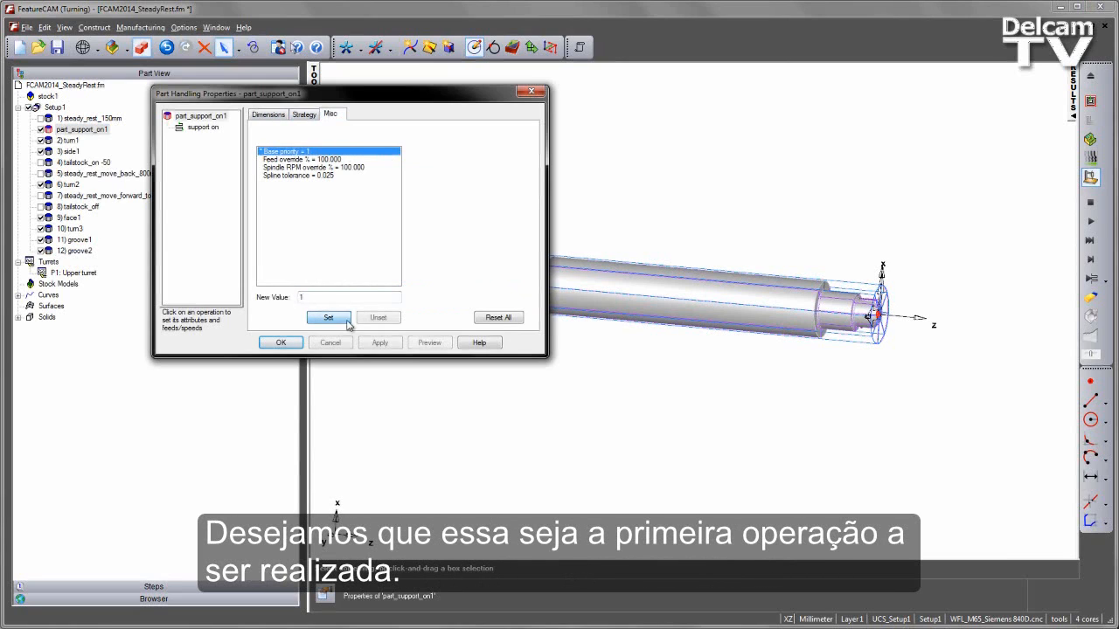
{"action": "left_click", "coordinate": [380, 344]}
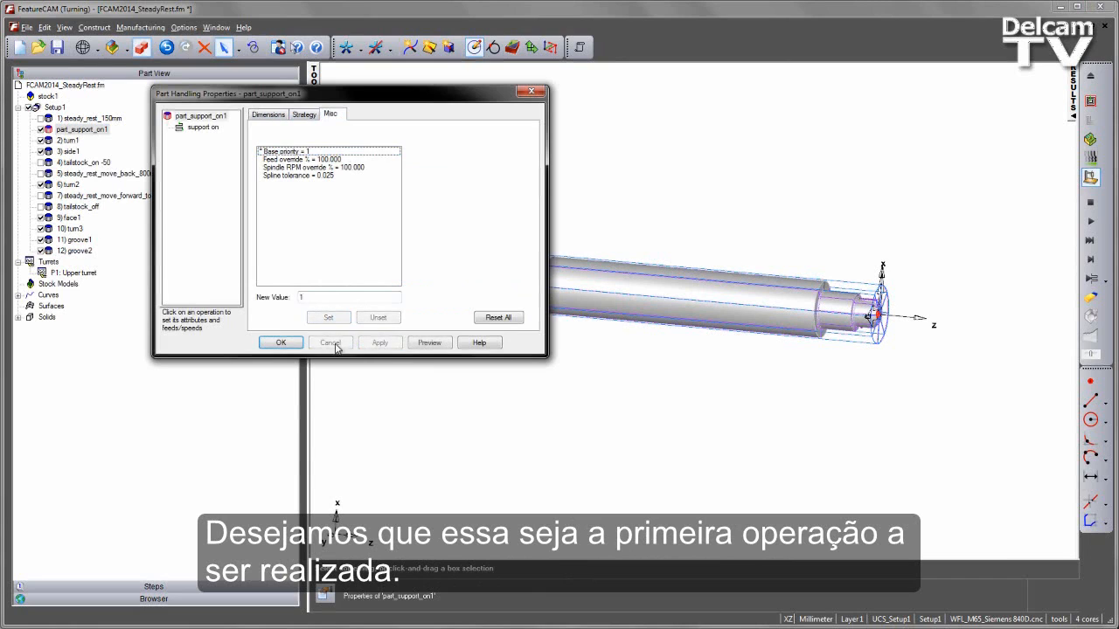
{"action": "left_click", "coordinate": [281, 342]}
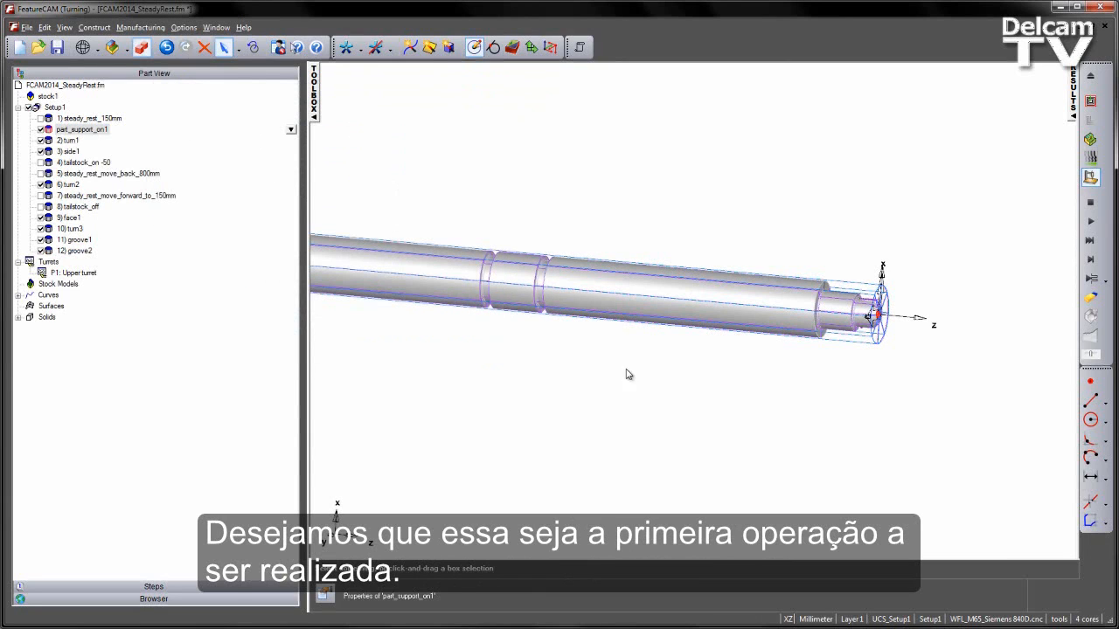
Single-step the machine simulation through the steady rest positioning and into turning, and examine the rest around the shaft end before ending the simulation
{"action": "left_click", "coordinate": [1091, 261]}
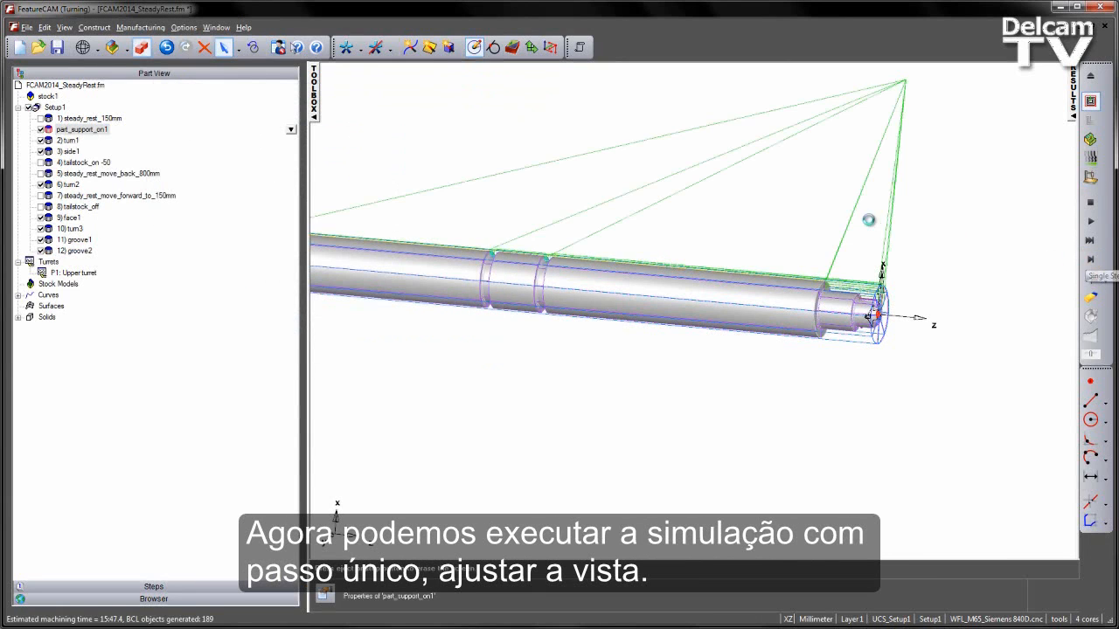
{"action": "scroll", "coordinate": [865, 229], "scroll_direction": "down", "scroll_amount": 3}
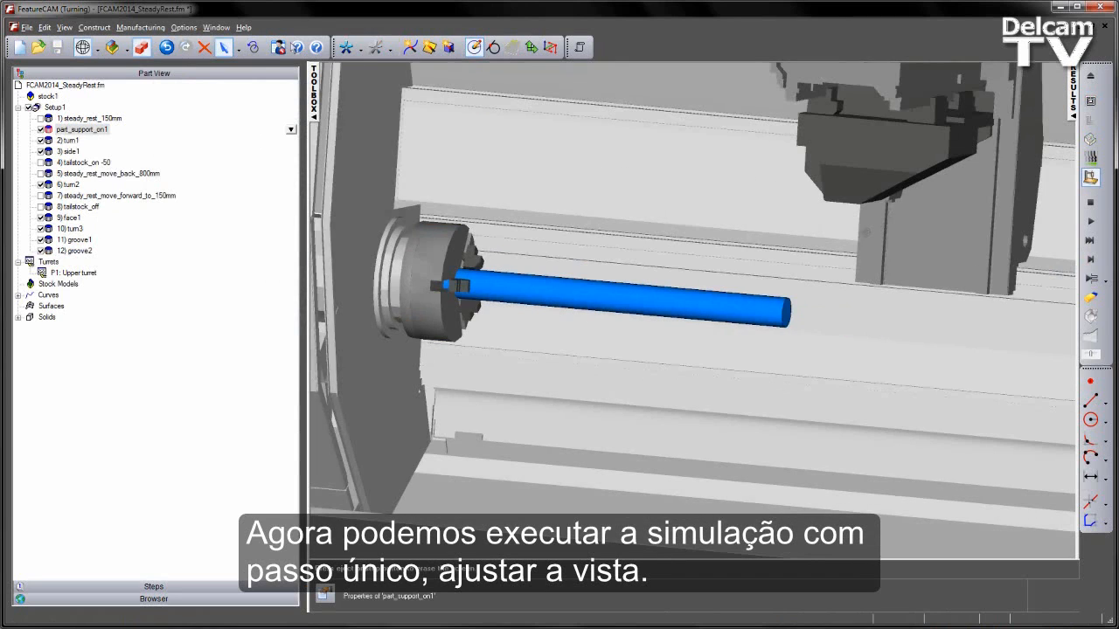
{"action": "middle_click_drag", "start_coordinate": [865, 232], "coordinate": [743, 222]}
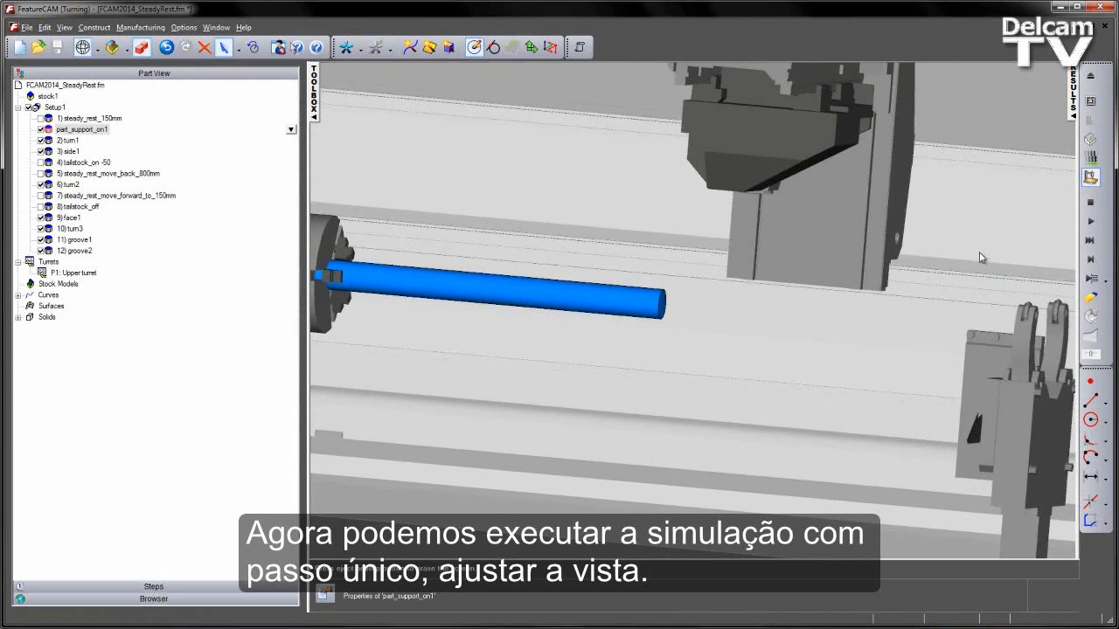
{"action": "left_click", "coordinate": [1092, 261]}
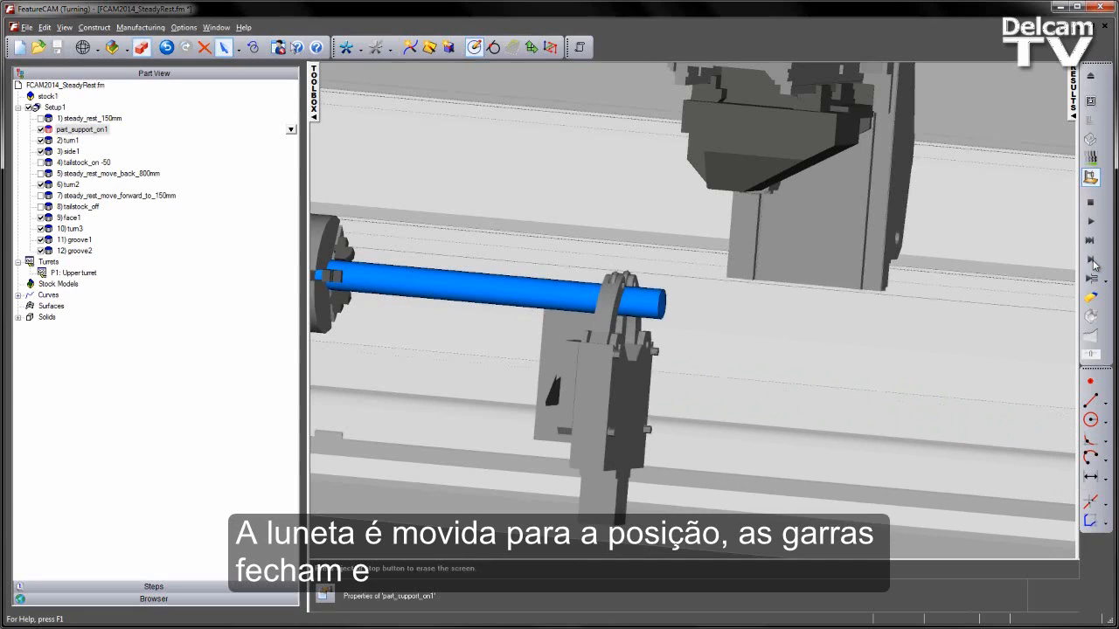
{"action": "left_click", "coordinate": [1091, 262]}
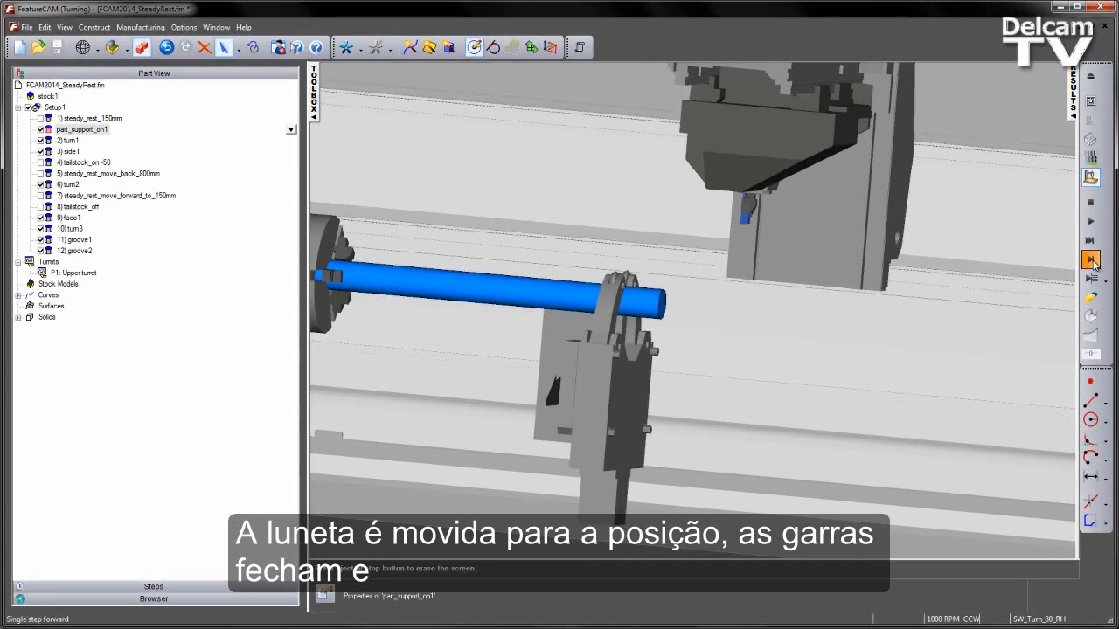
{"action": "left_click", "coordinate": [1092, 261]}
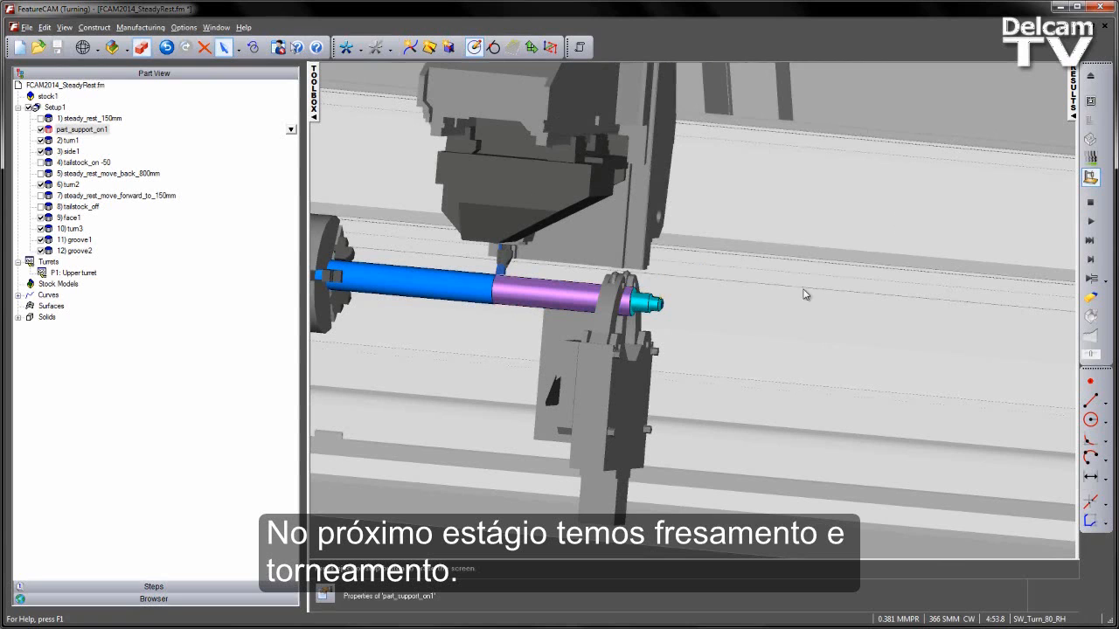
{"action": "scroll", "coordinate": [612, 315], "scroll_direction": "up", "scroll_amount": 5}
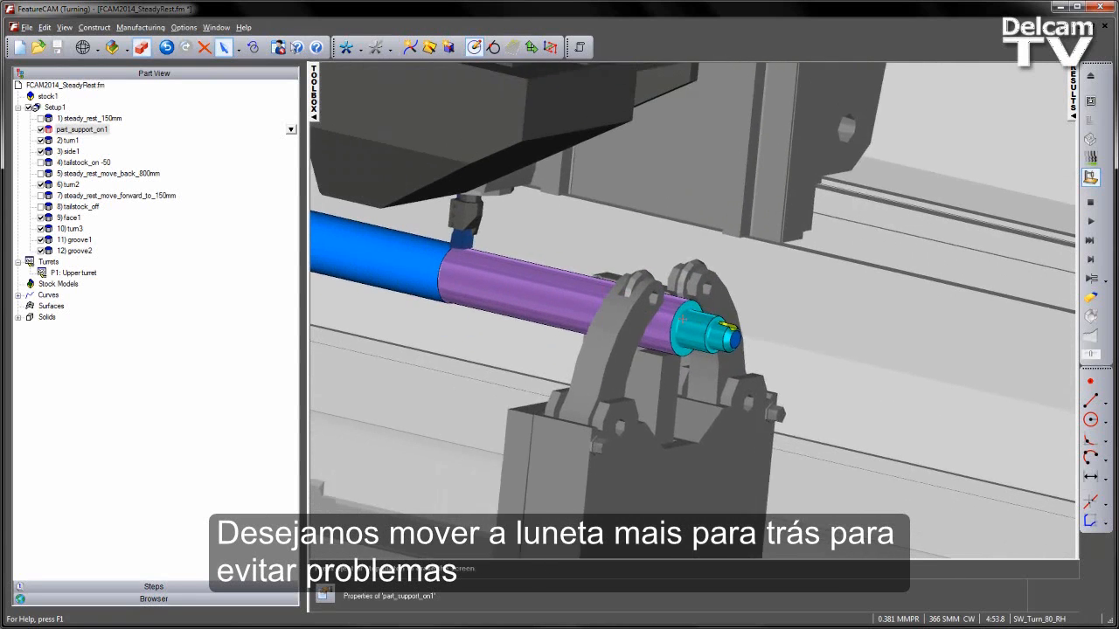
{"action": "middle_click_drag", "start_coordinate": [685, 317], "coordinate": [780, 330]}
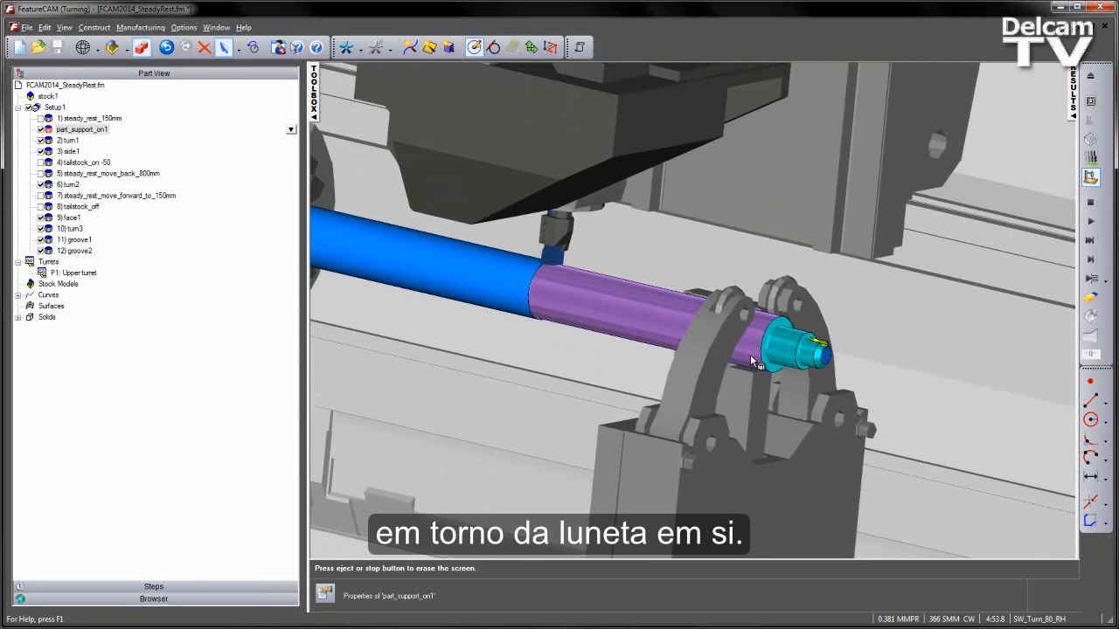
{"action": "middle_click_drag", "start_coordinate": [755, 362], "coordinate": [797, 369]}
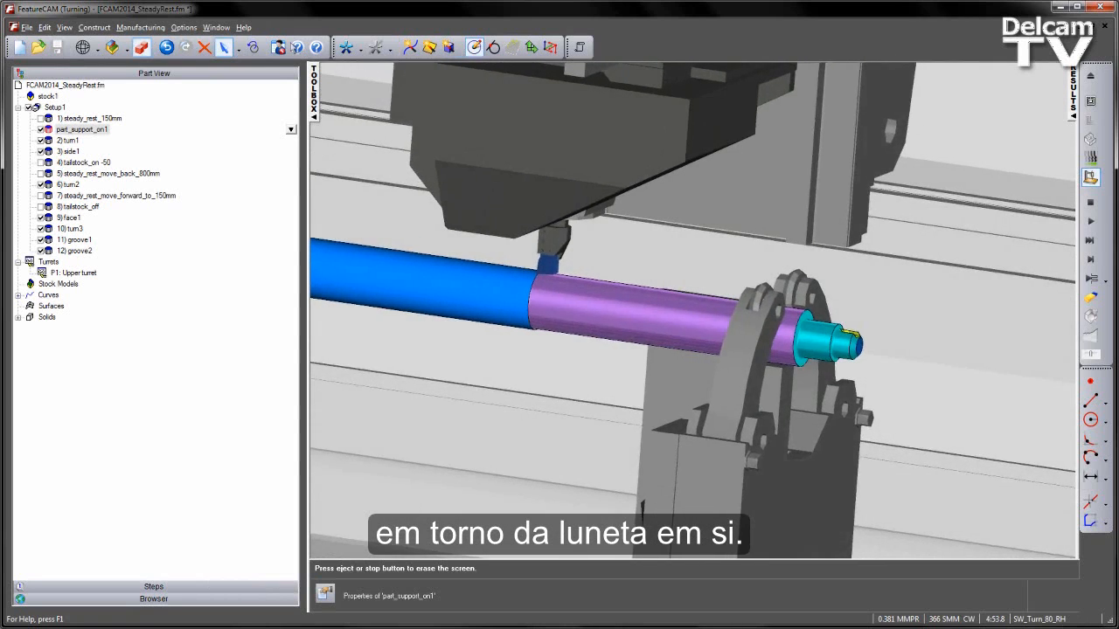
{"action": "scroll", "coordinate": [793, 368], "scroll_direction": "down", "scroll_amount": 5}
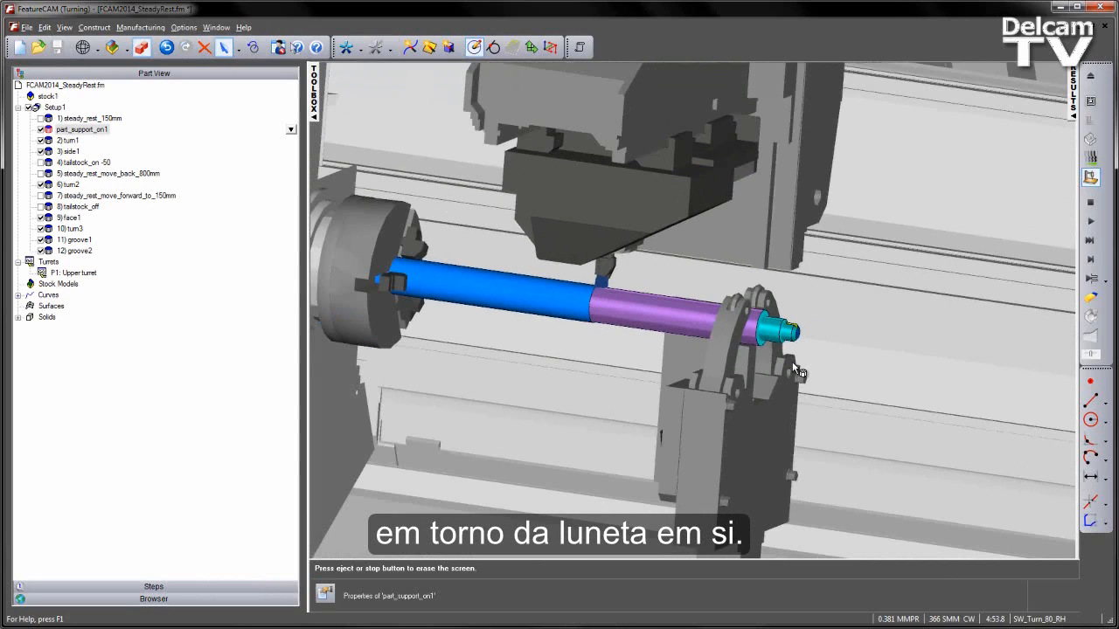
{"action": "left_click", "coordinate": [1090, 202]}
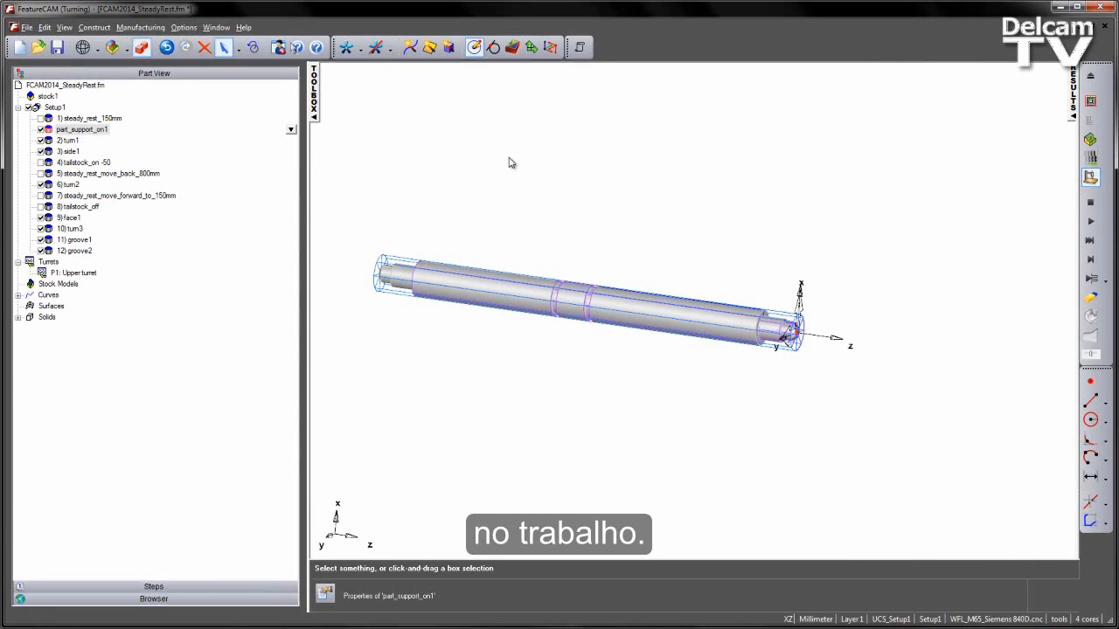
Create a turning Part Handling feature using Part Support On with a grab distance of 800 mm and support type Steadyrest
{"action": "left_click", "coordinate": [512, 48]}
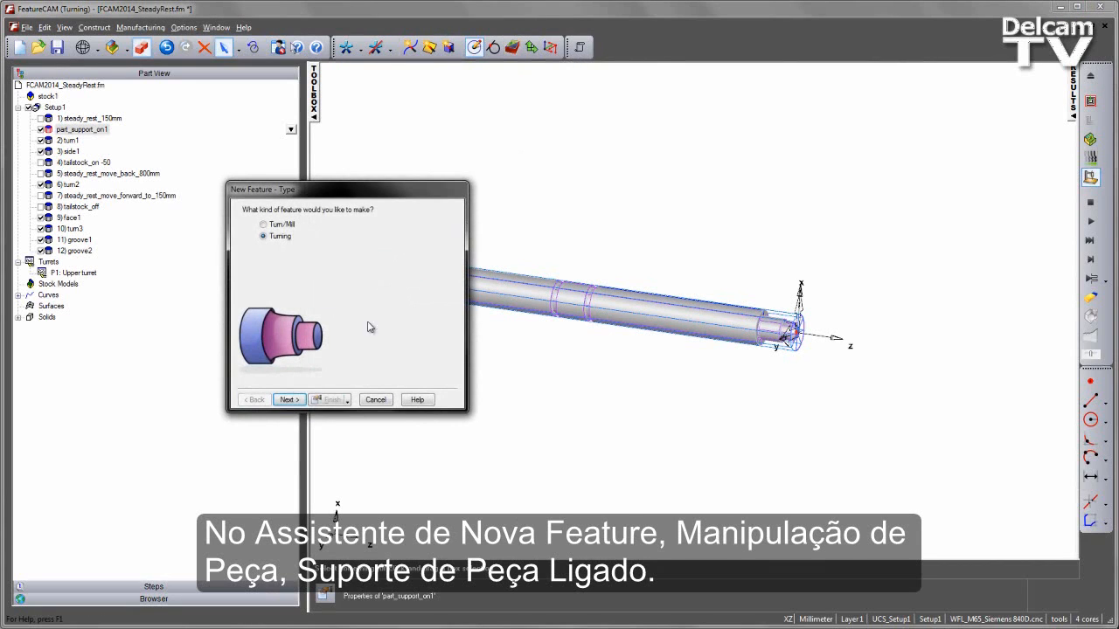
{"action": "left_click", "coordinate": [299, 402]}
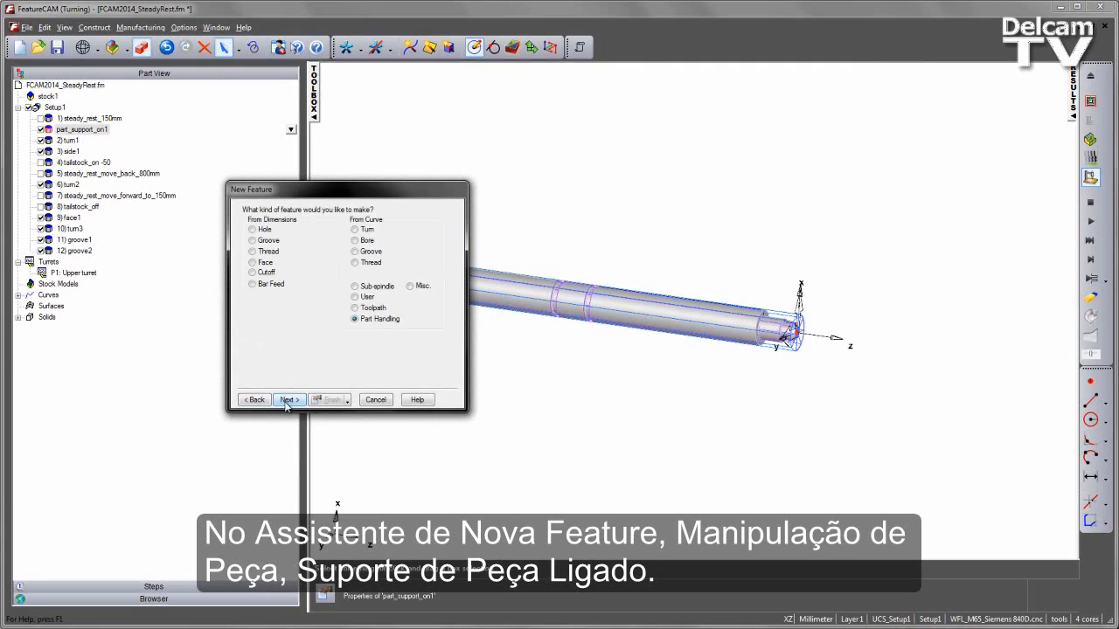
{"action": "left_click", "coordinate": [288, 400]}
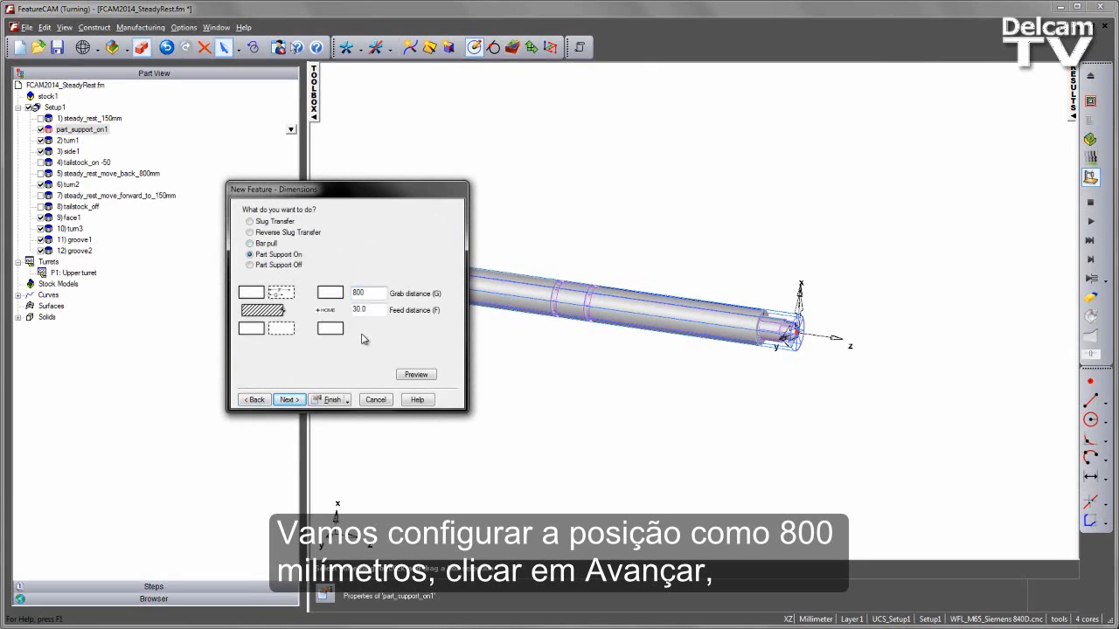
{"action": "left_click", "coordinate": [295, 400]}
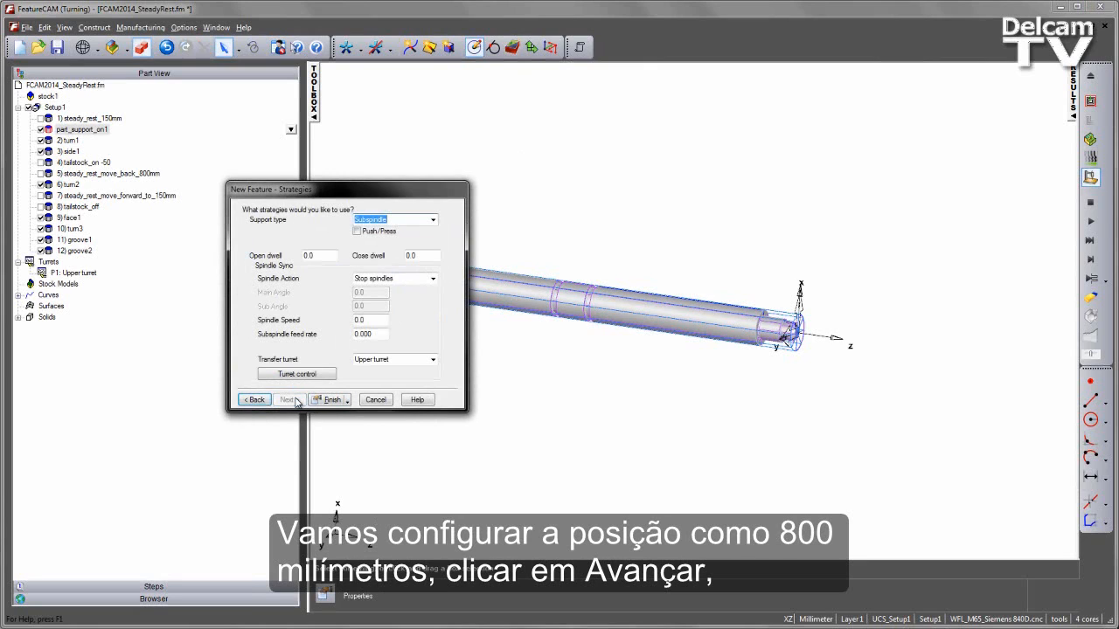
{"action": "left_click", "coordinate": [433, 220]}
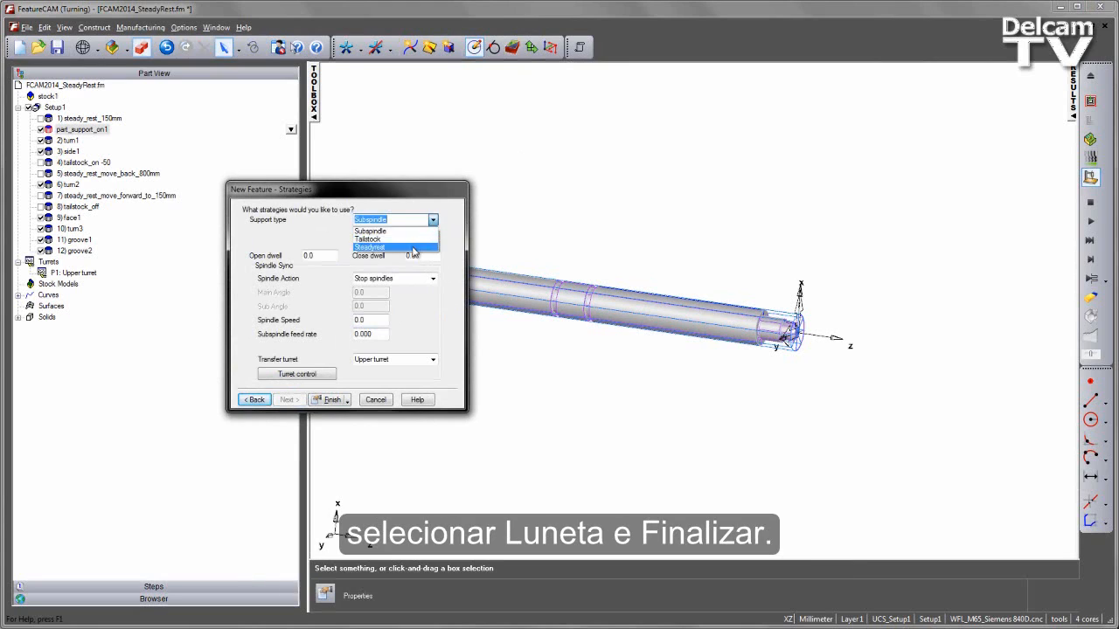
{"action": "left_click", "coordinate": [415, 248]}
{"action": "left_click", "coordinate": [330, 400]}
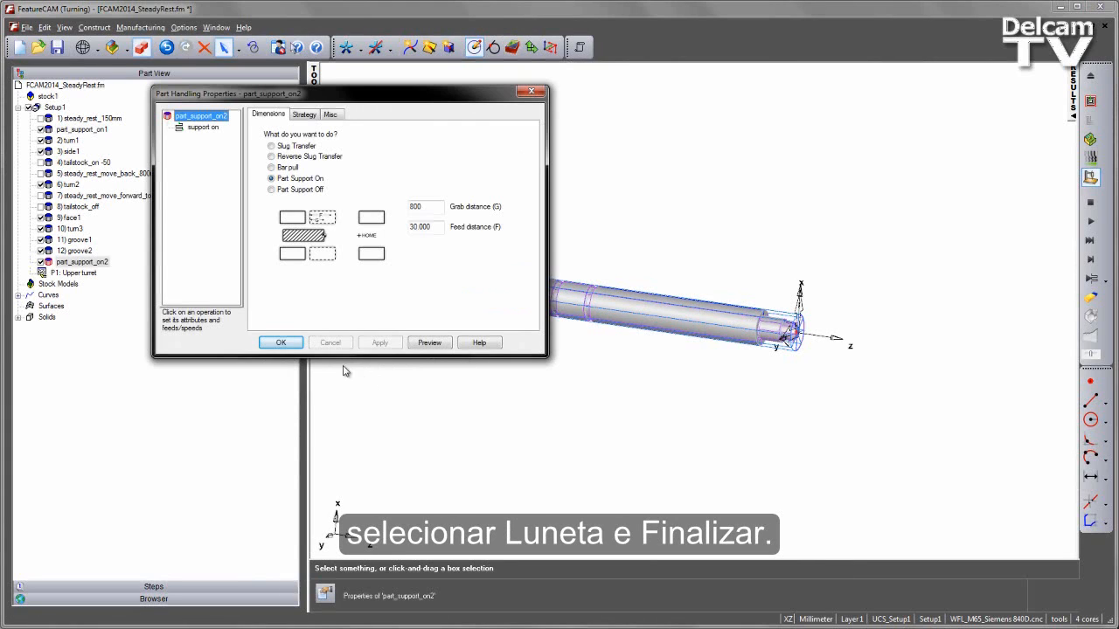
{"action": "left_click", "coordinate": [294, 342]}
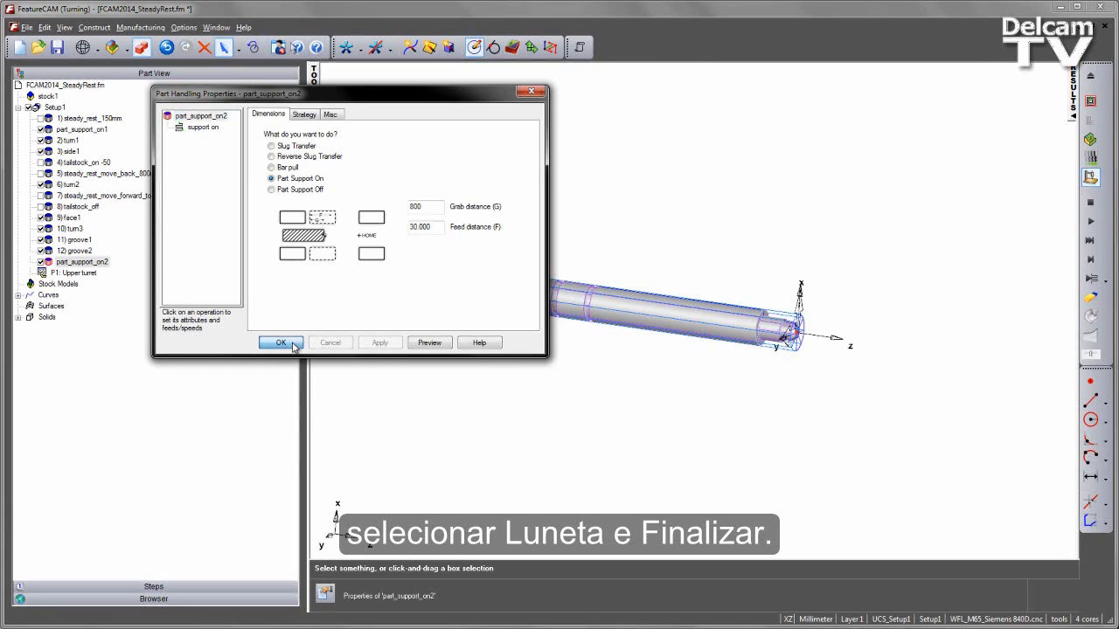
Move the new 800 mm part support feature directly after tailstock_on -50 in Setup1 and set its base priority to 5
{"action": "left_click_drag", "start_coordinate": [88, 262], "coordinate": [68, 173]}
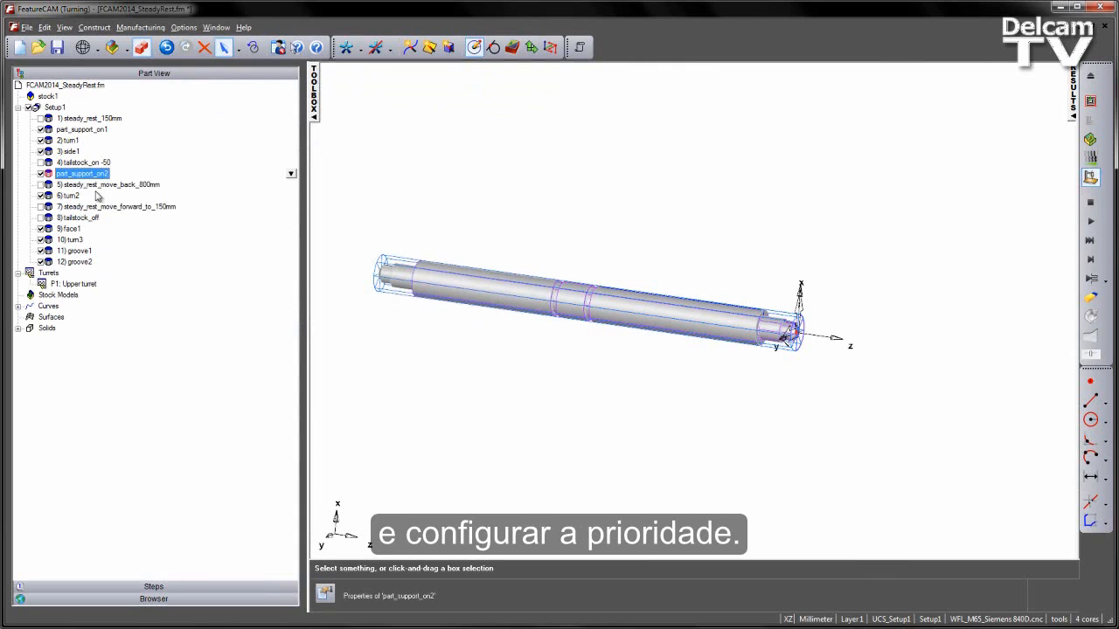
{"action": "double_click", "coordinate": [88, 173]}
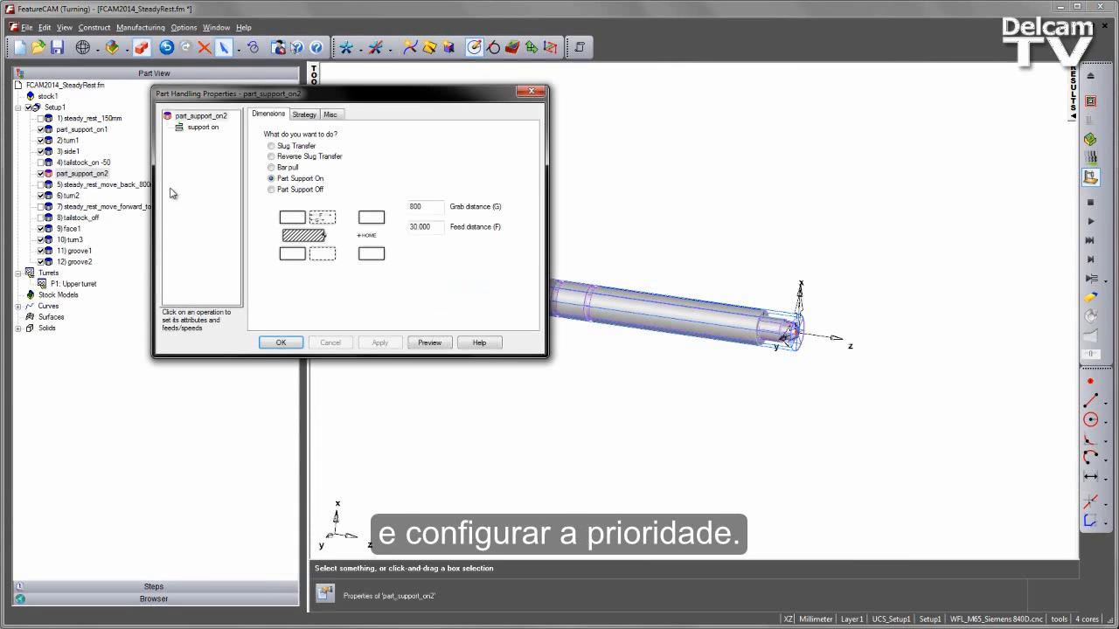
{"action": "left_click", "coordinate": [330, 114]}
{"action": "left_click", "coordinate": [271, 151]}
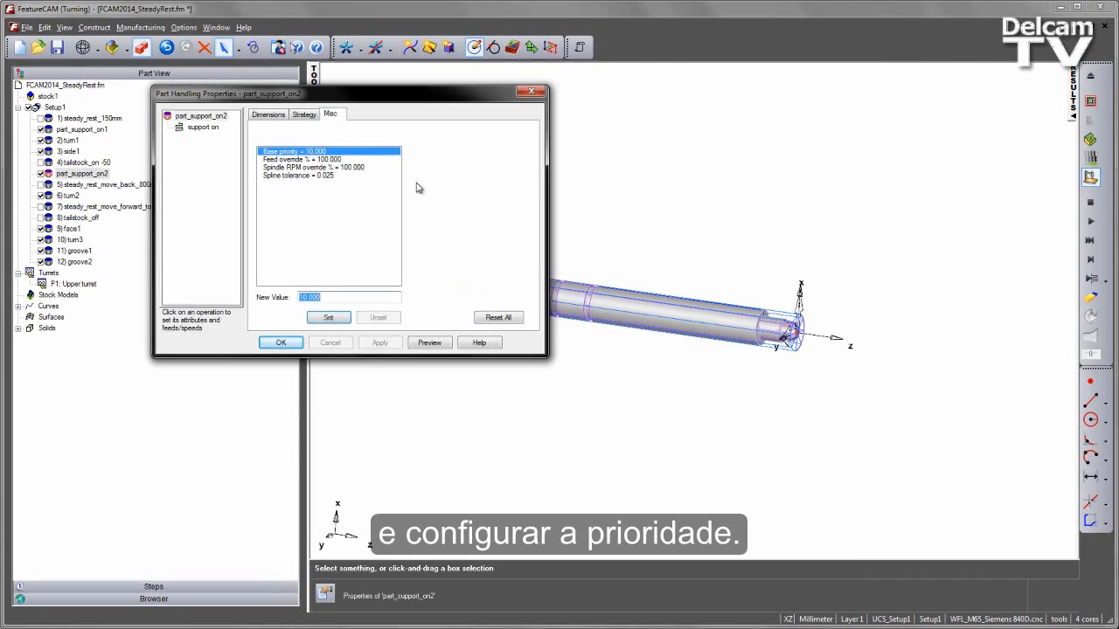
{"action": "type", "text": "5"}
{"action": "left_click", "coordinate": [328, 317]}
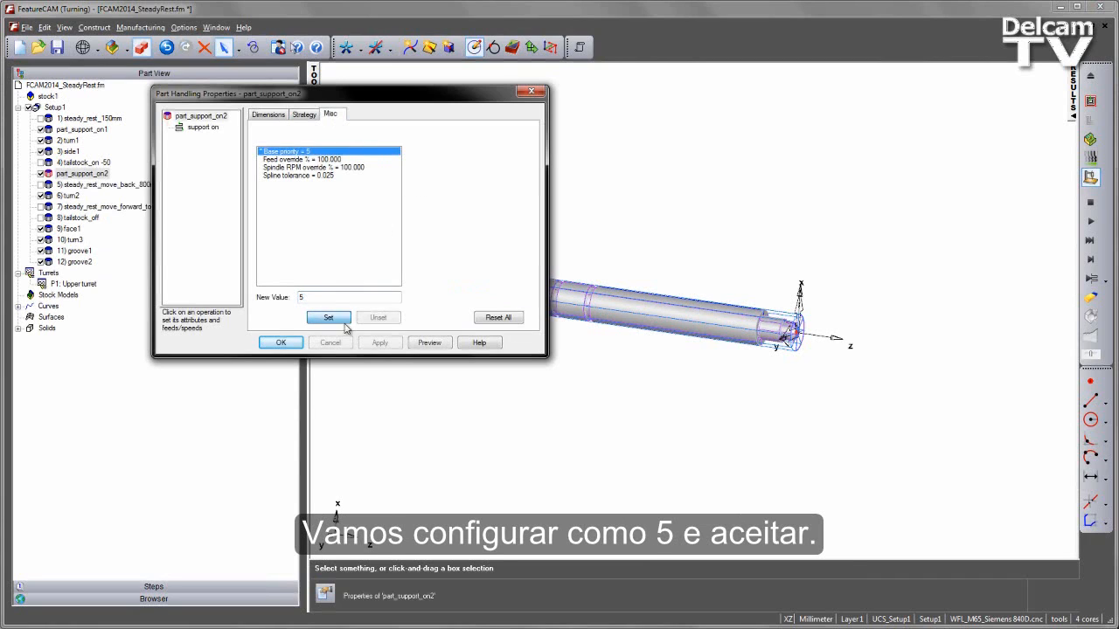
{"action": "left_click", "coordinate": [379, 342]}
{"action": "left_click", "coordinate": [280, 342]}
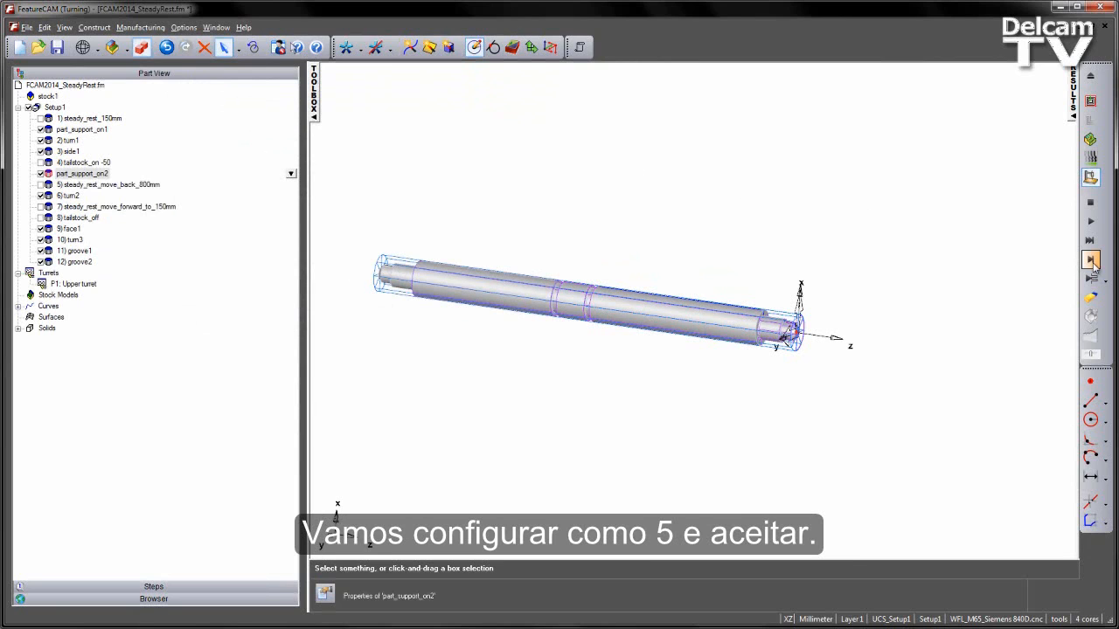
Run the machine simulation operation by operation through the steady rest's move back and the following turning, then stop the simulation
{"action": "left_click", "coordinate": [1091, 261]}
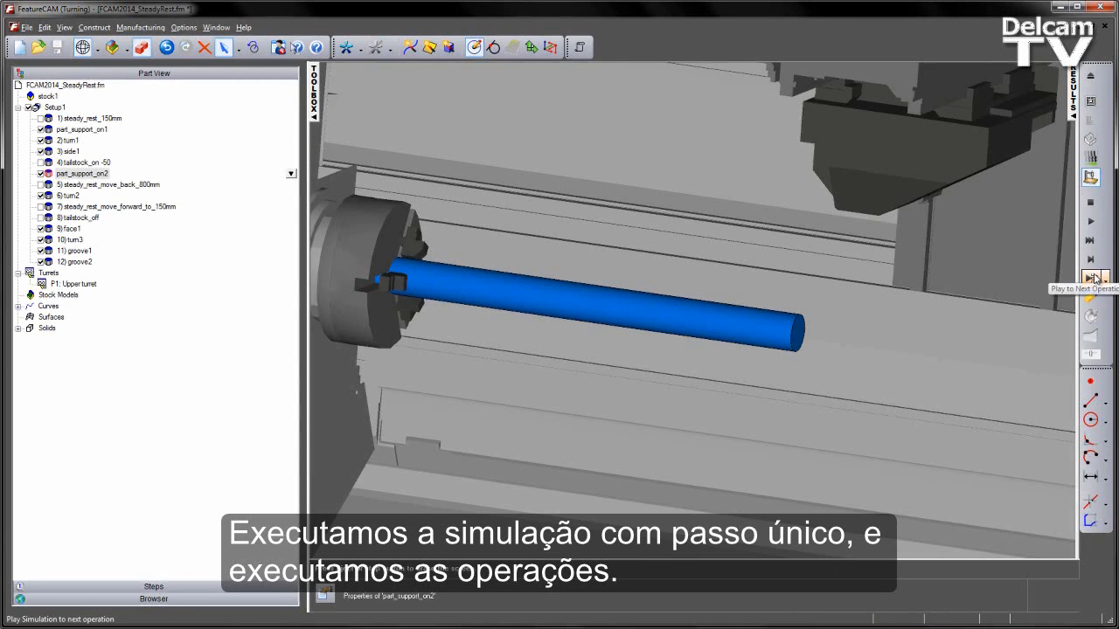
{"action": "left_click", "coordinate": [1093, 278]}
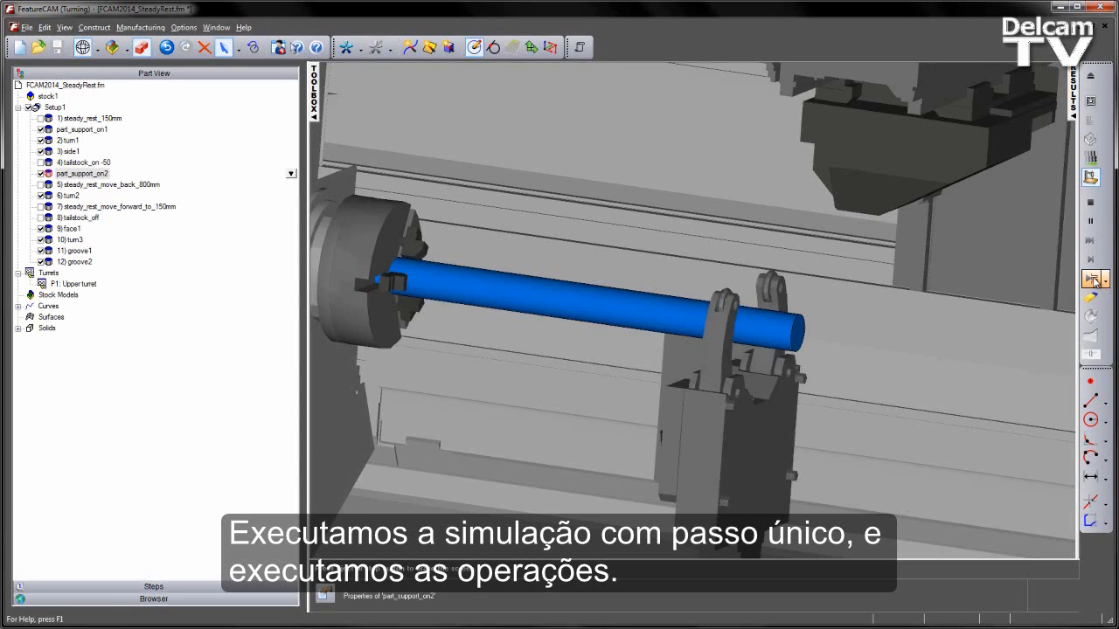
{"action": "left_click", "coordinate": [1092, 278]}
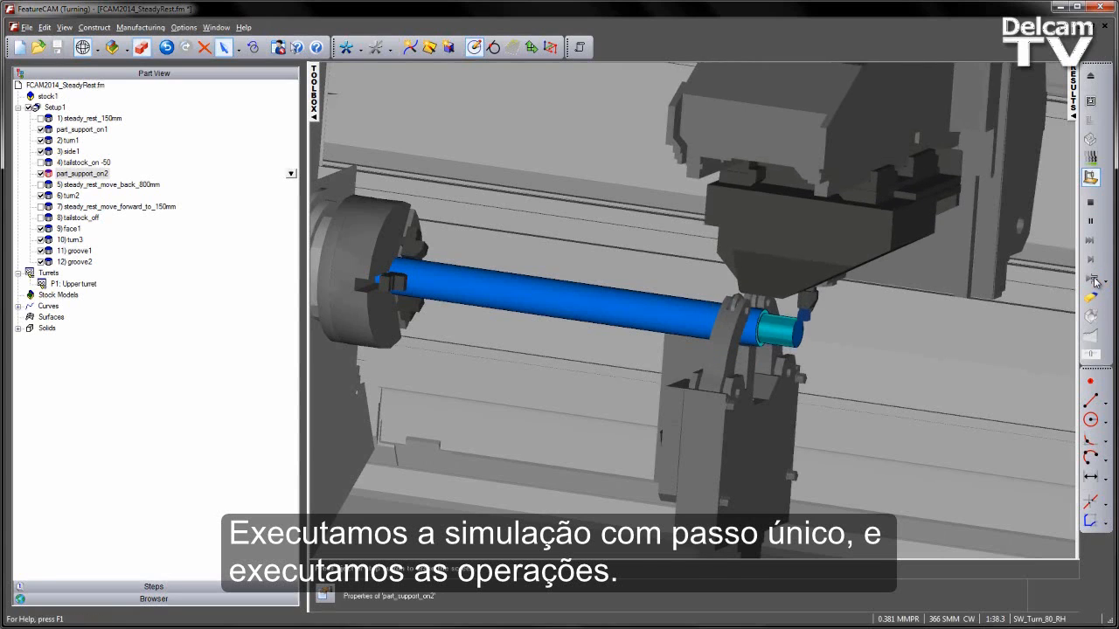
{"action": "left_click", "coordinate": [1092, 279]}
{"action": "left_click", "coordinate": [1092, 279]}
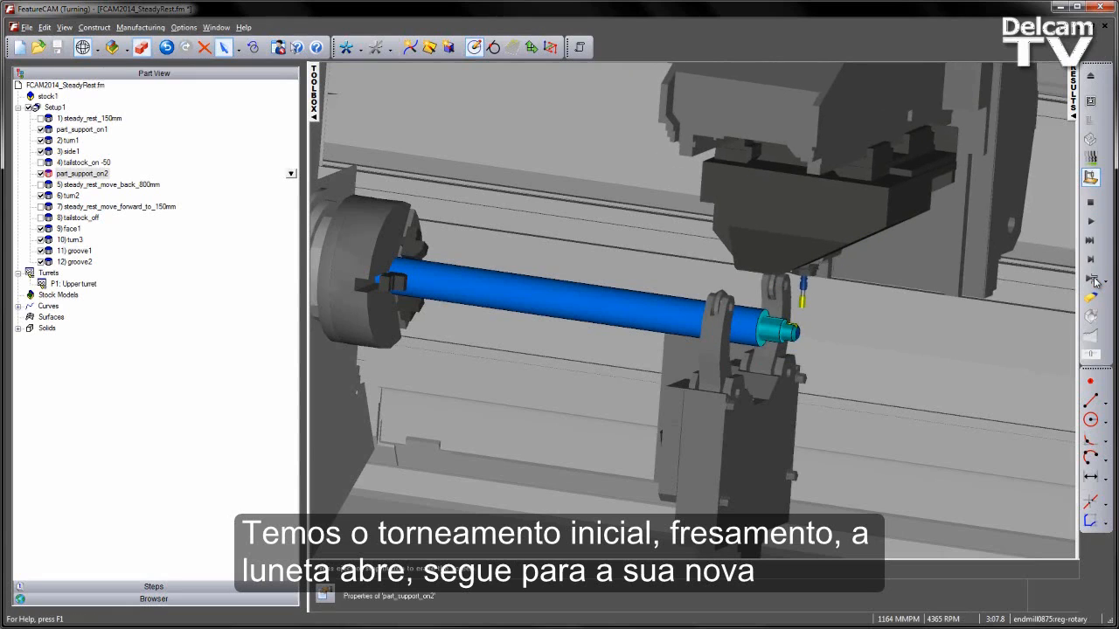
{"action": "left_click", "coordinate": [1092, 279]}
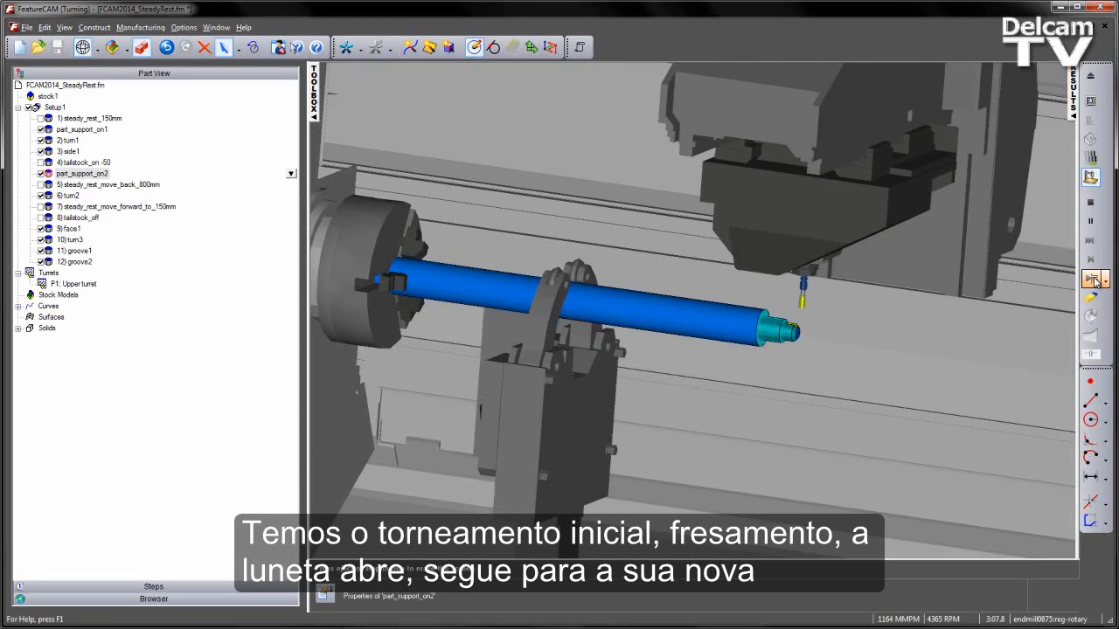
{"action": "left_click", "coordinate": [1092, 279]}
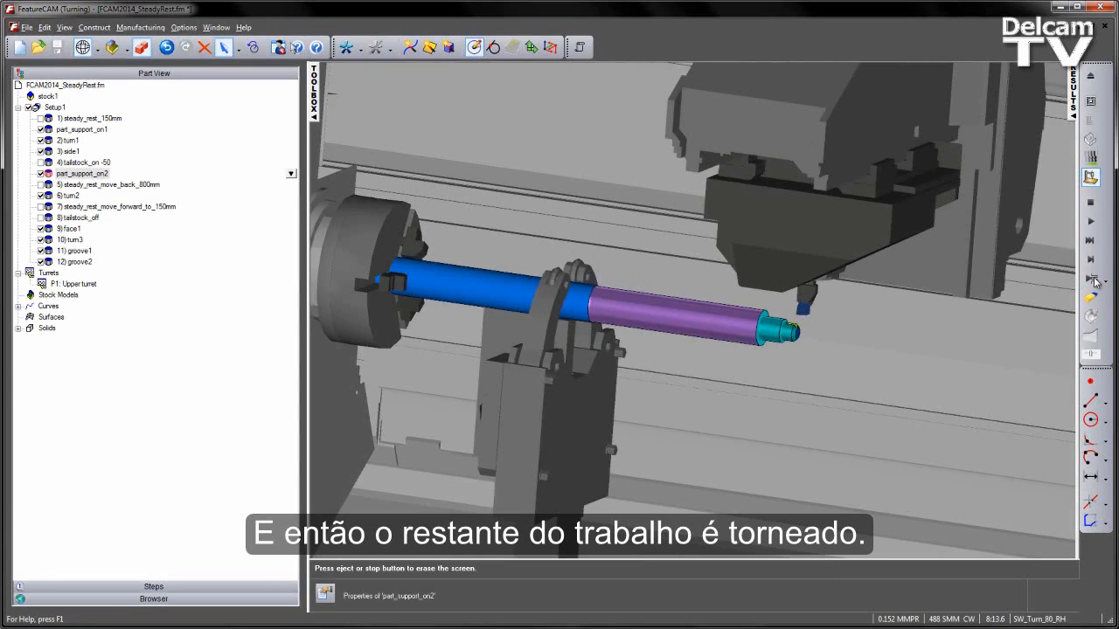
{"action": "left_click", "coordinate": [1092, 279]}
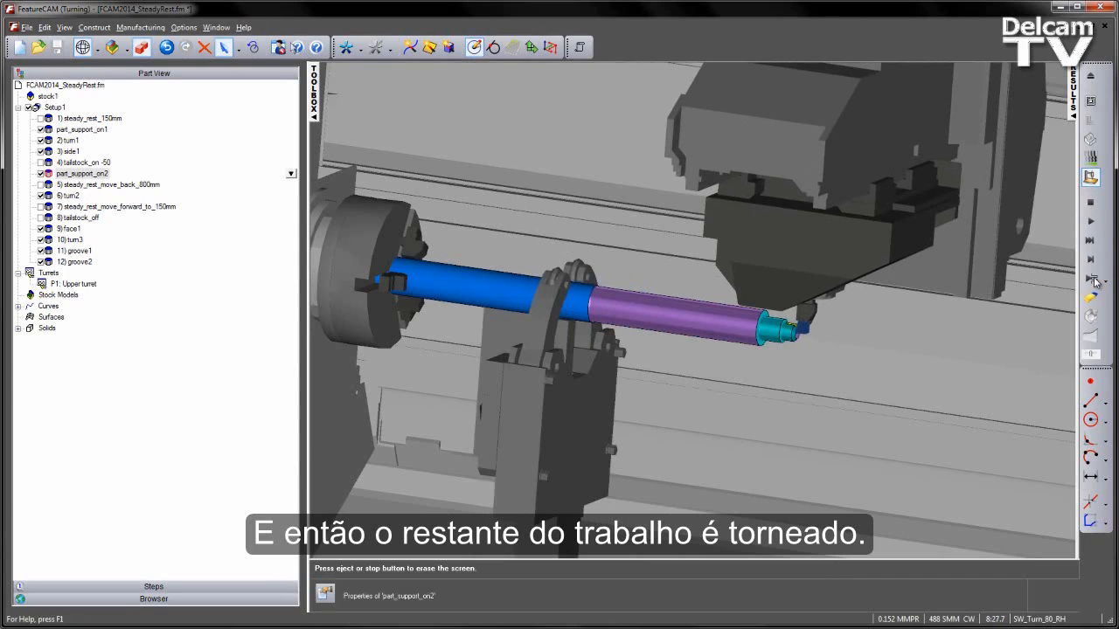
{"action": "left_click", "coordinate": [1091, 203]}
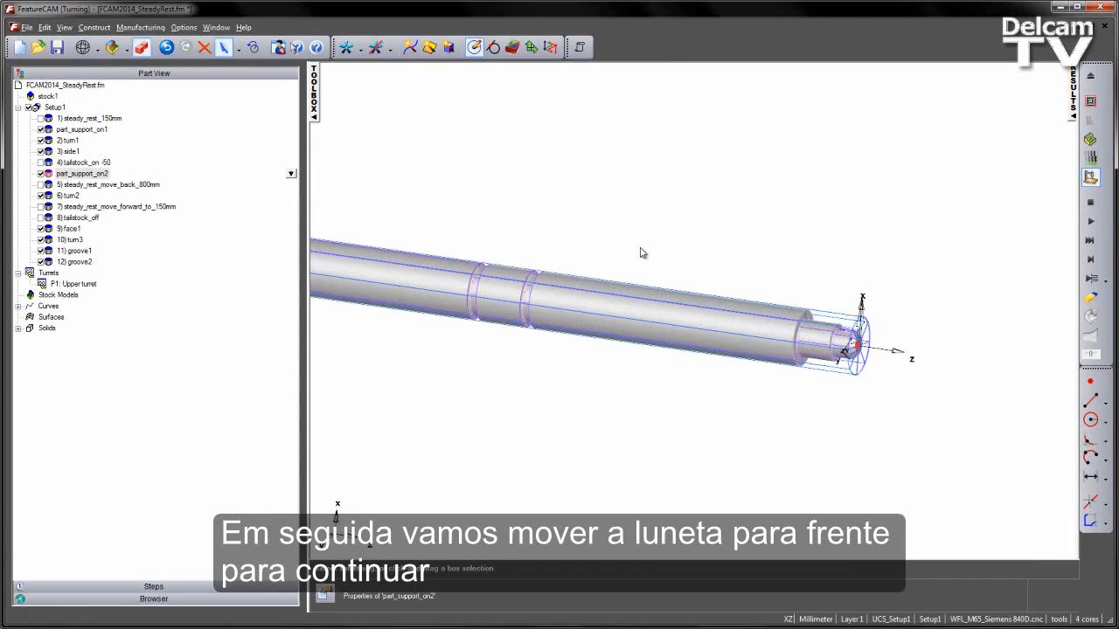
Create another turning Part Handling feature using Part Support On with a grab distance of 150 mm and support type Steadyrest
{"action": "middle_click_drag", "start_coordinate": [640, 252], "coordinate": [769, 247]}
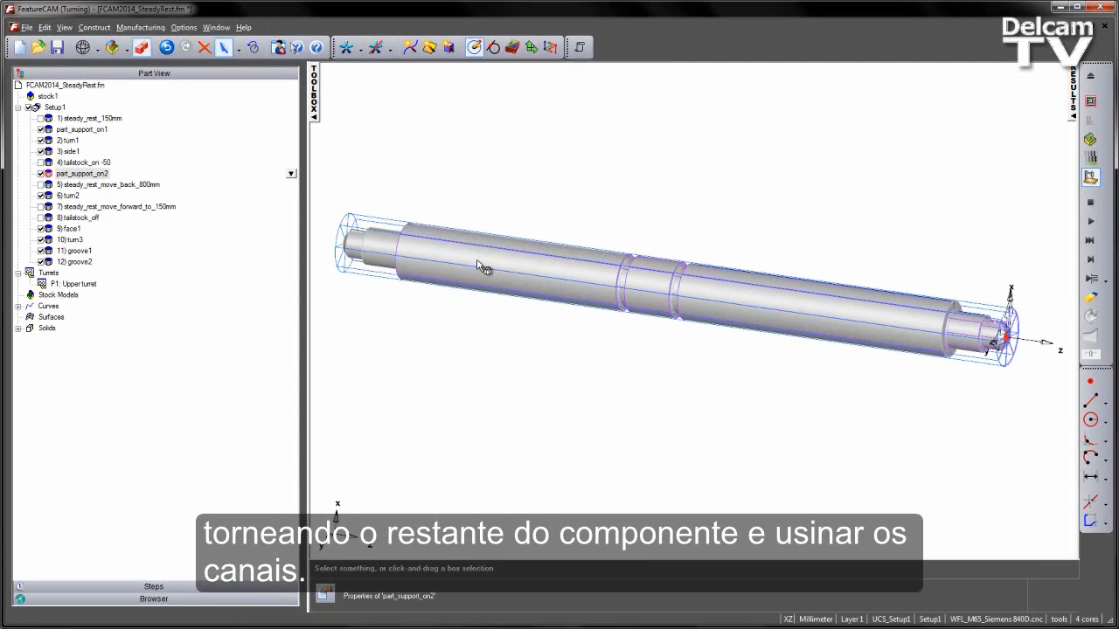
{"action": "left_click", "coordinate": [512, 47]}
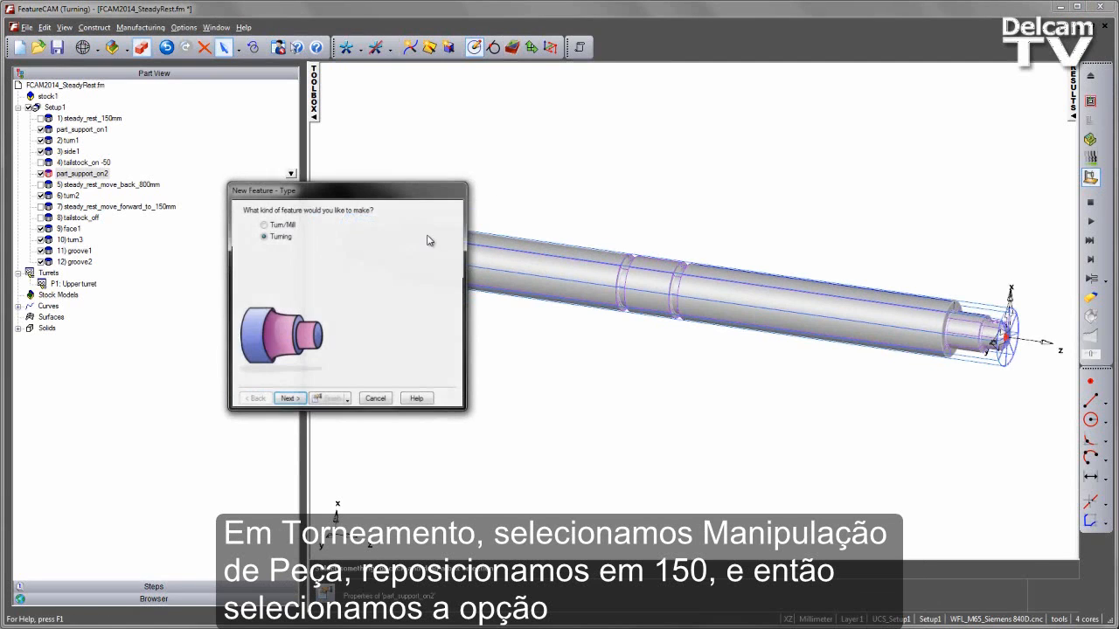
{"action": "left_click", "coordinate": [289, 398]}
{"action": "left_click", "coordinate": [294, 400]}
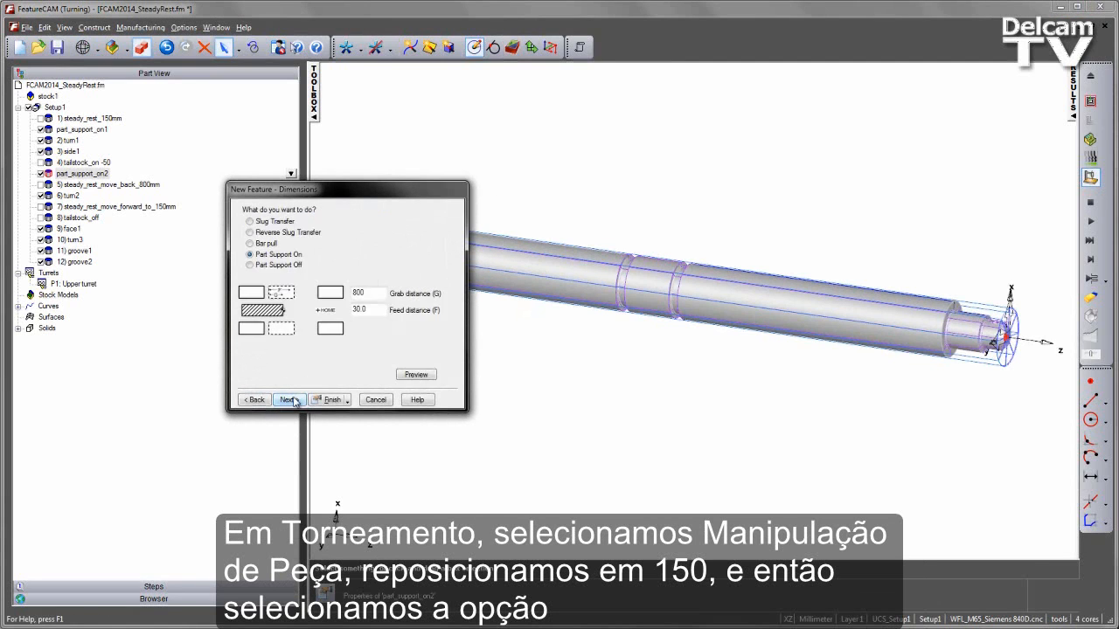
{"action": "double_click", "coordinate": [376, 295]}
{"action": "left_click", "coordinate": [290, 399]}
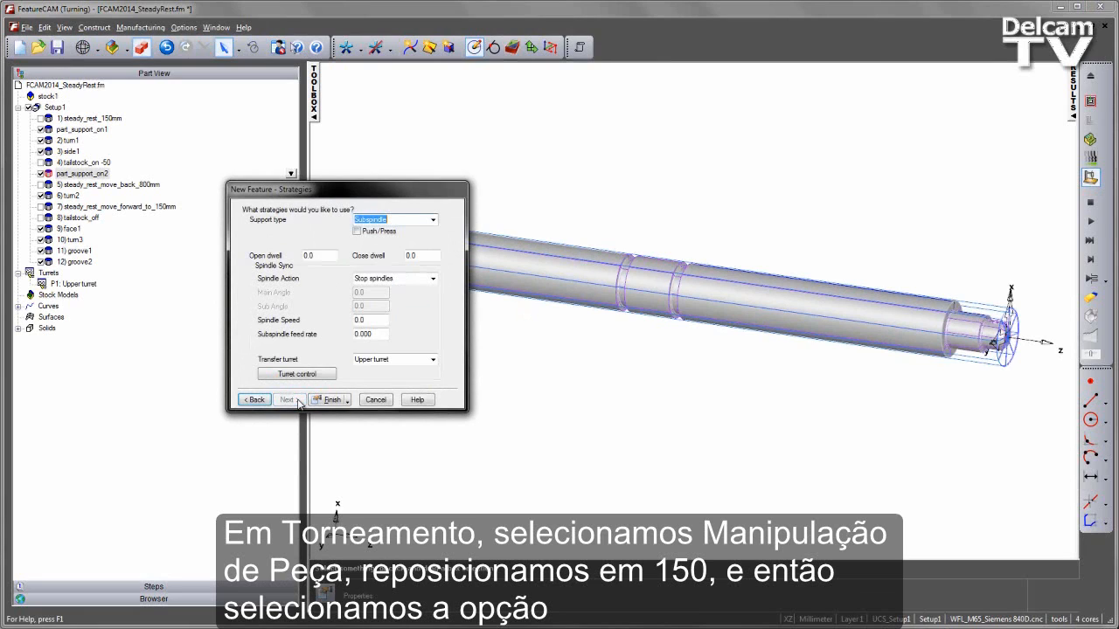
{"action": "left_click", "coordinate": [432, 221]}
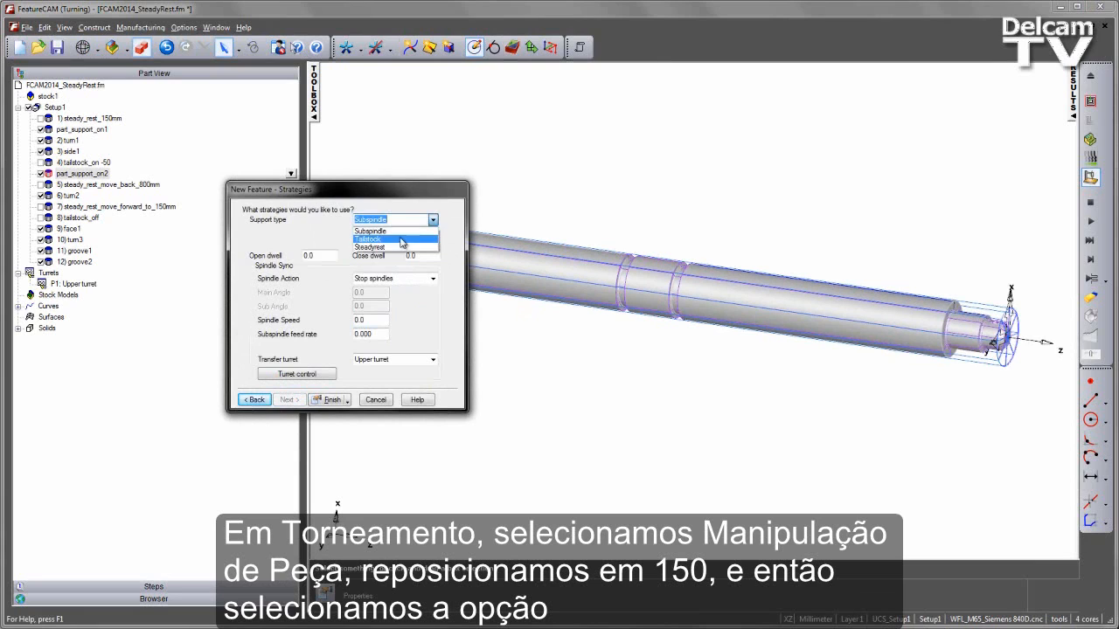
{"action": "left_click", "coordinate": [398, 247]}
{"action": "left_click", "coordinate": [331, 400]}
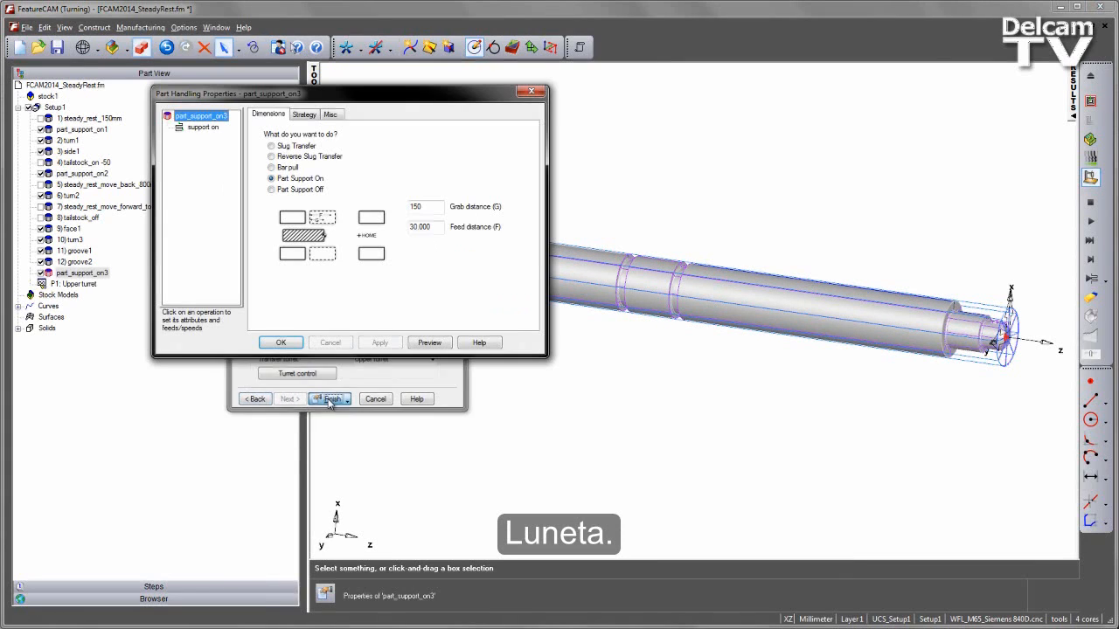
{"action": "left_click", "coordinate": [281, 342]}
Move the newest part support feature directly after turn2 in Setup1 and set its base priority to 7
{"action": "left_click_drag", "start_coordinate": [96, 275], "coordinate": [74, 213]}
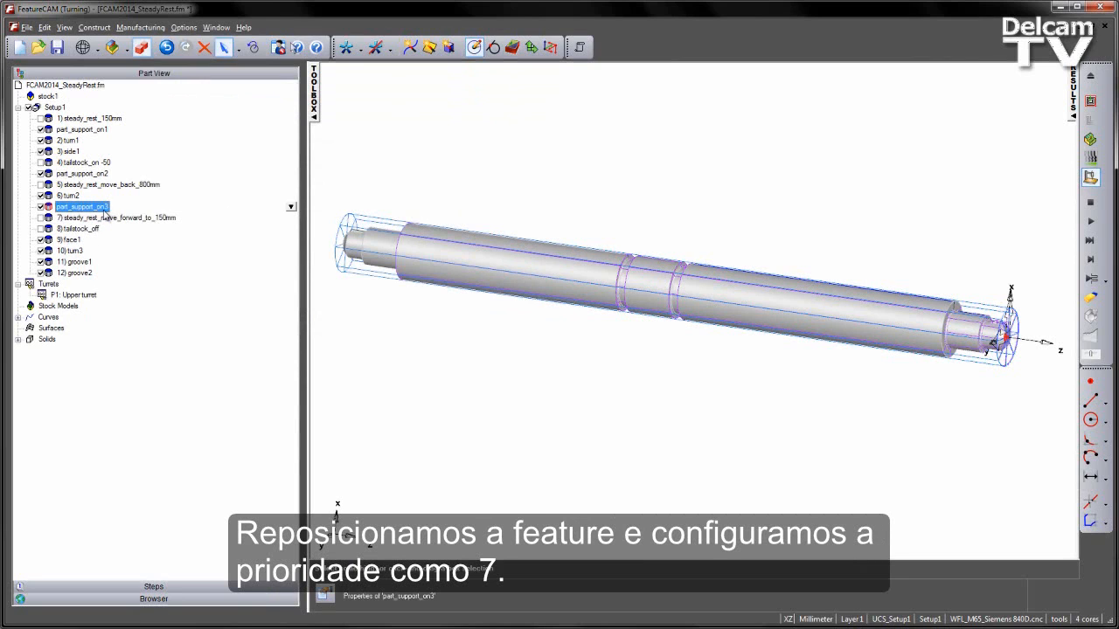
{"action": "double_click", "coordinate": [103, 211]}
{"action": "left_click", "coordinate": [329, 116]}
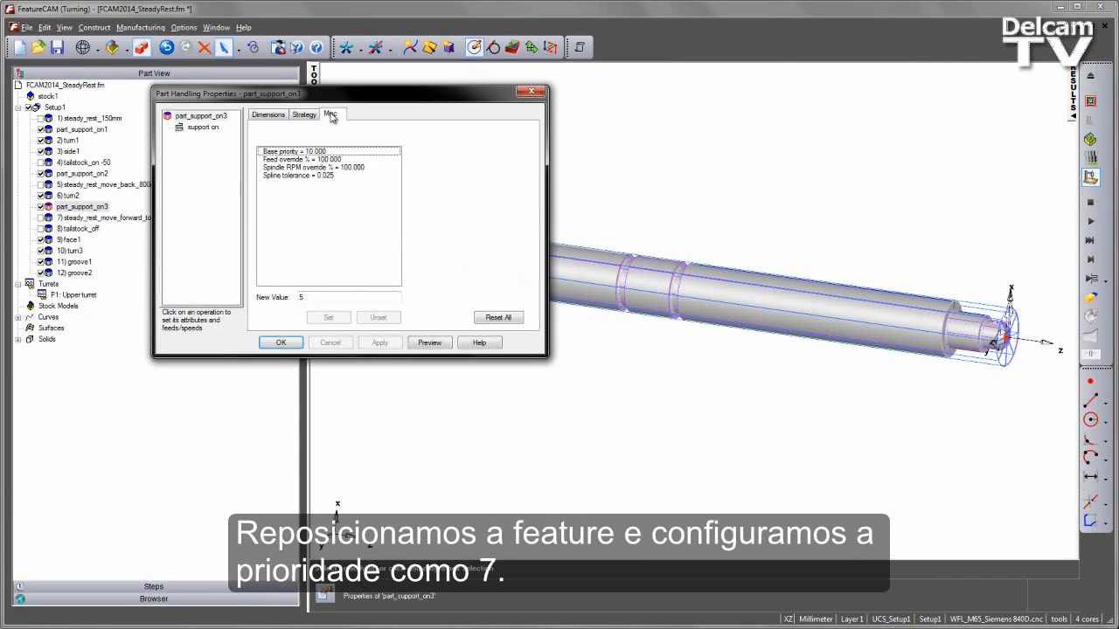
{"action": "left_click", "coordinate": [307, 152]}
{"action": "type", "text": "7"}
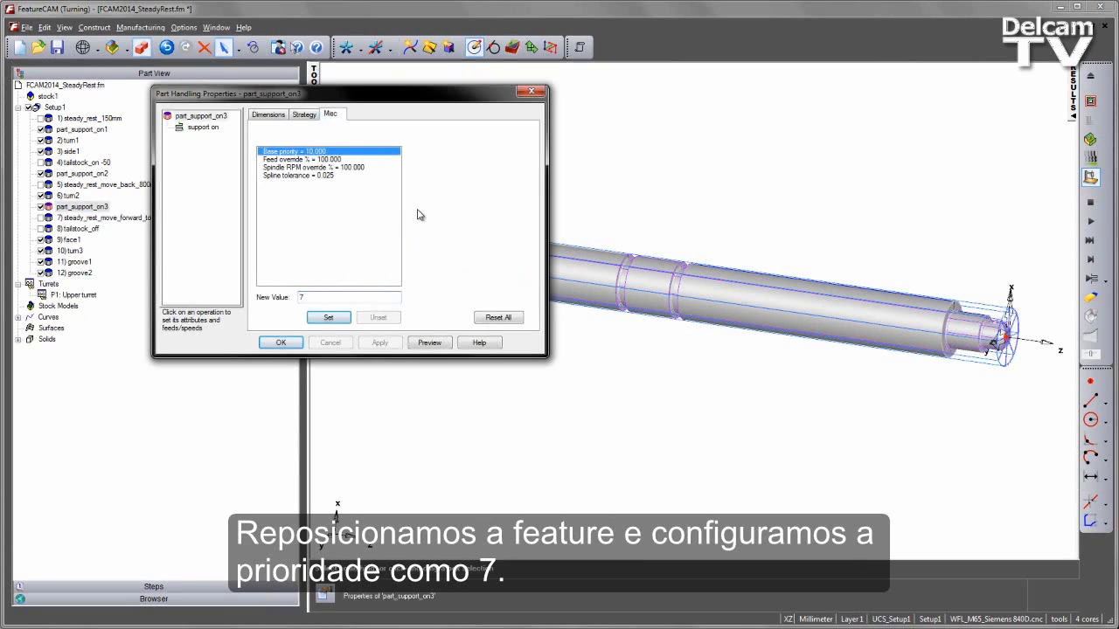
{"action": "left_click", "coordinate": [328, 318]}
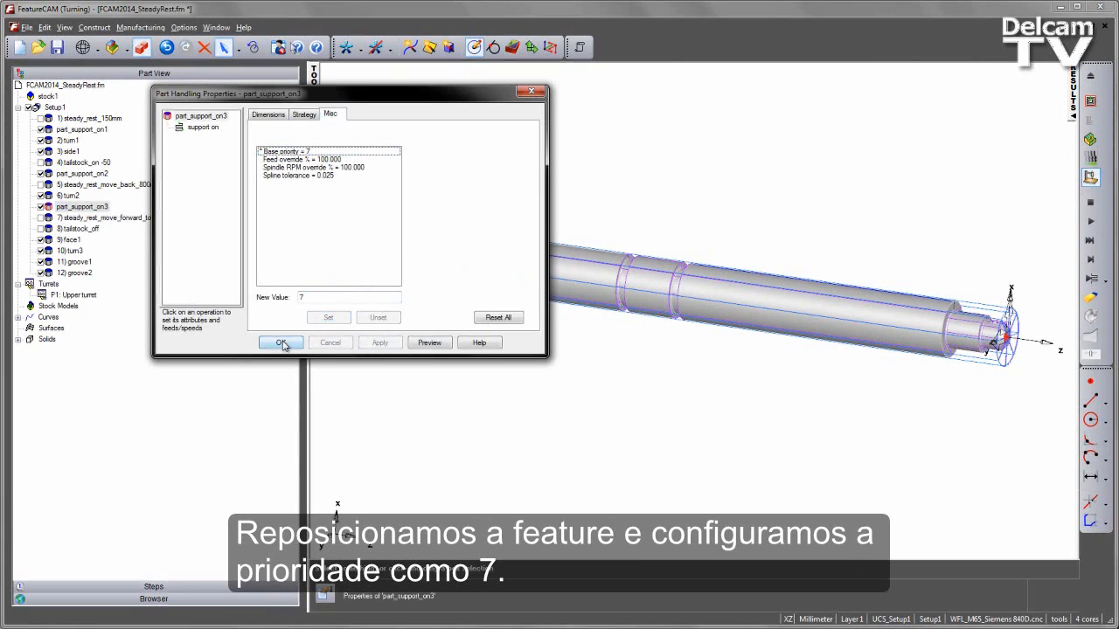
{"action": "left_click", "coordinate": [280, 343]}
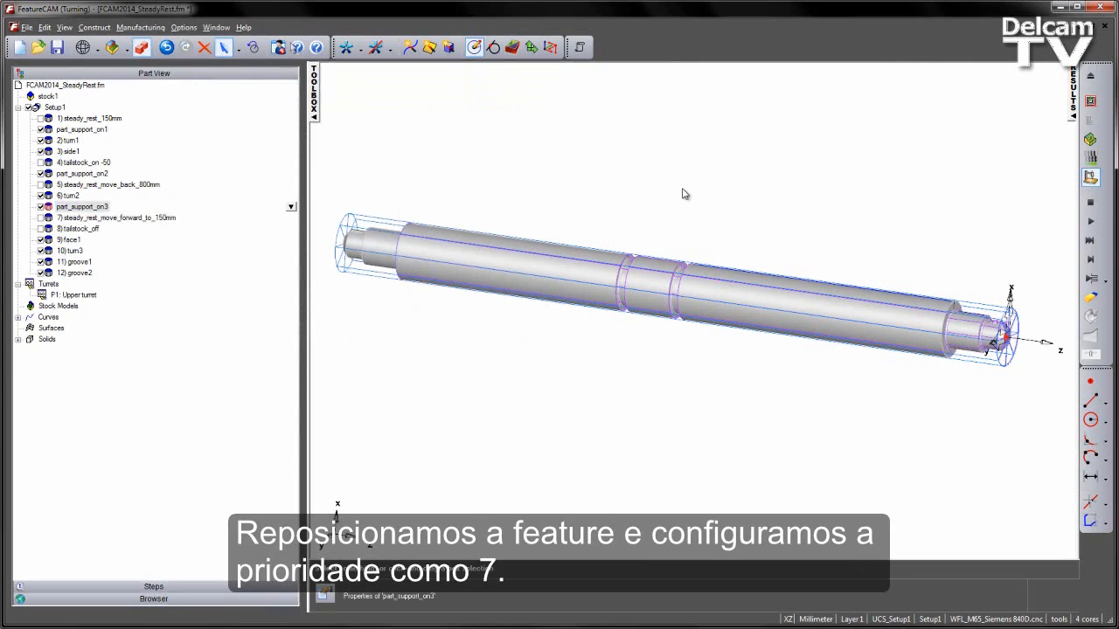
Run the toolpath centerline simulation of the whole program to check the operation sequence
{"action": "left_click", "coordinate": [1090, 221]}
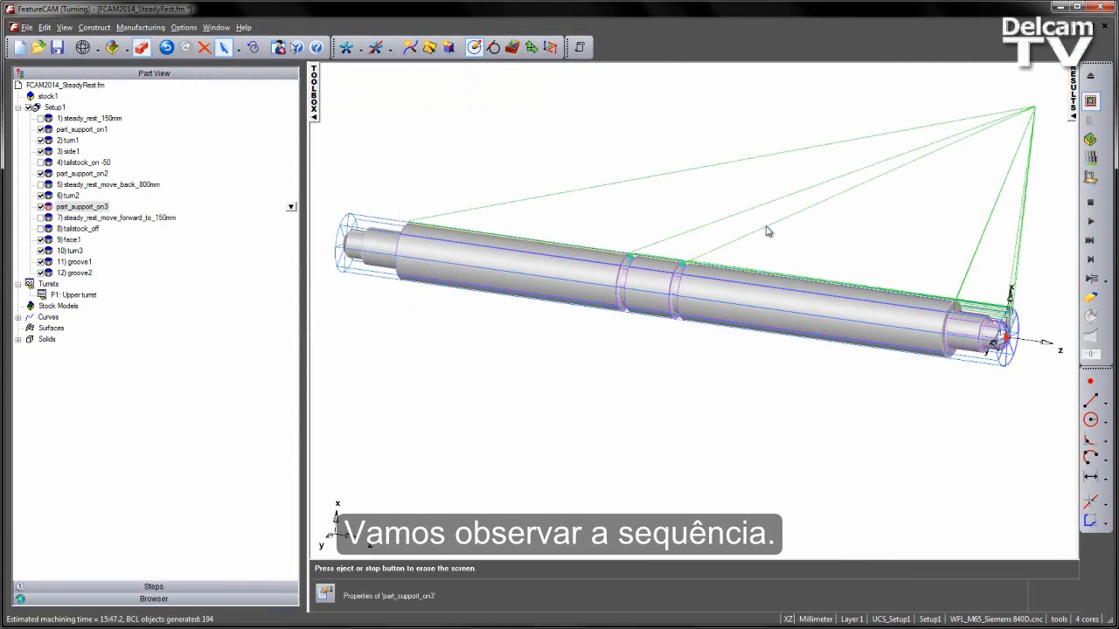